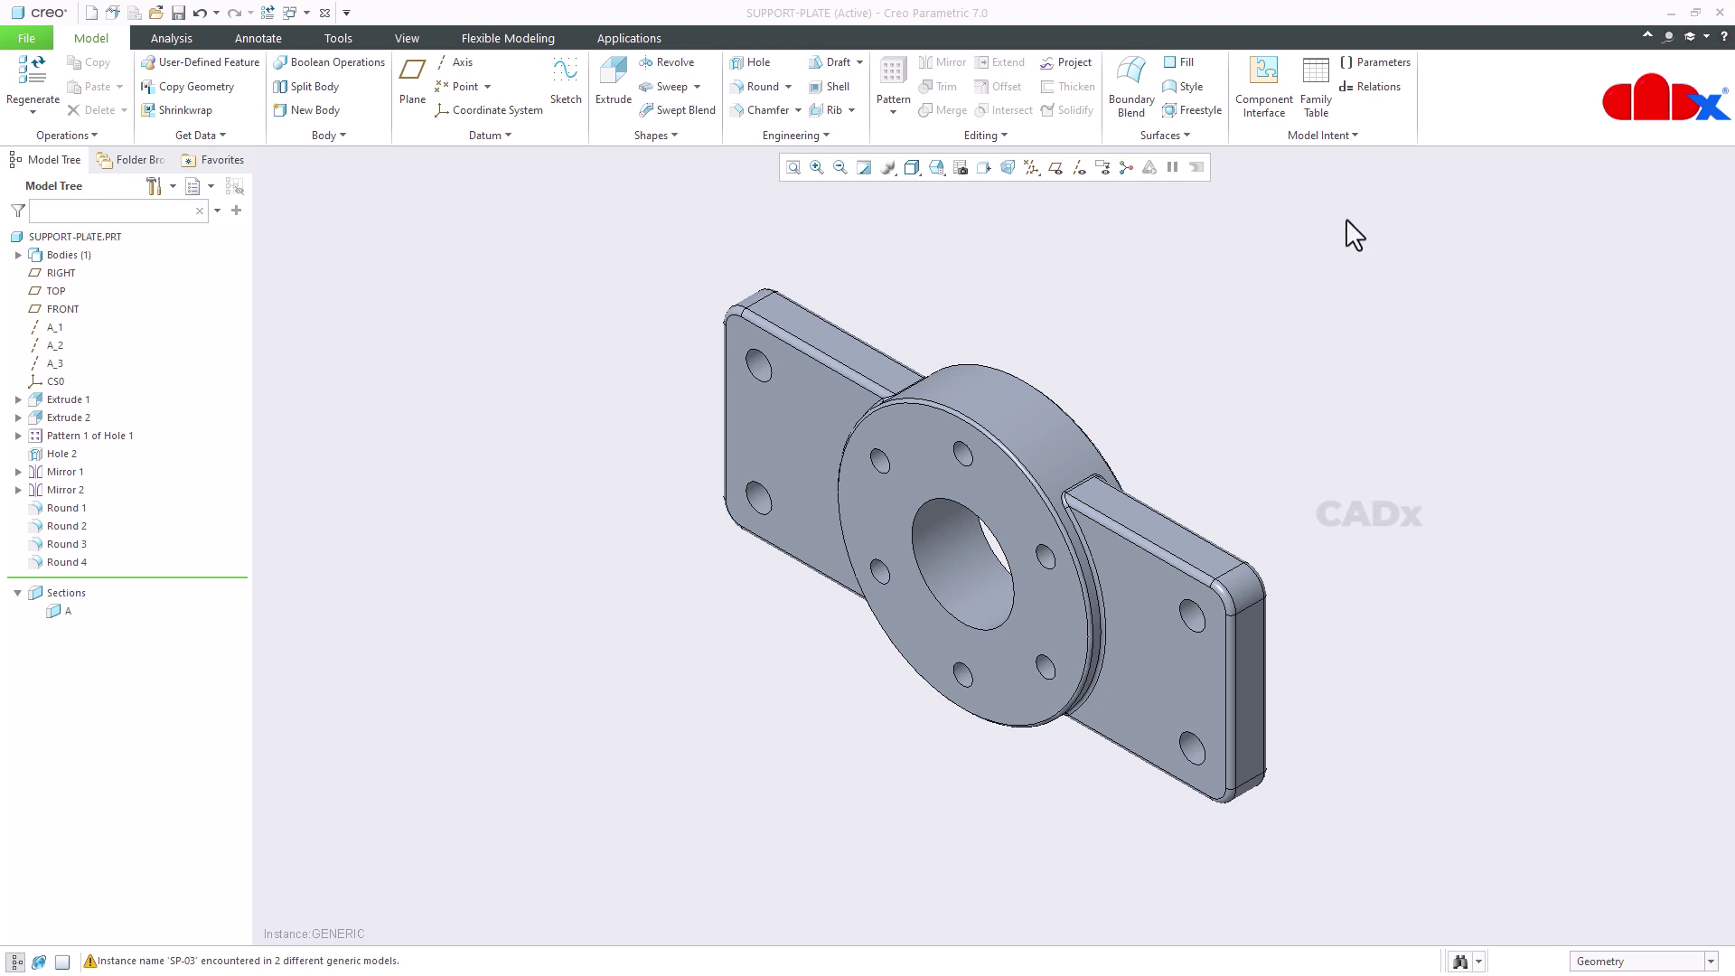
Open the SUPPORT-PLATE family table to review its columns, then close it
click(1318, 107)
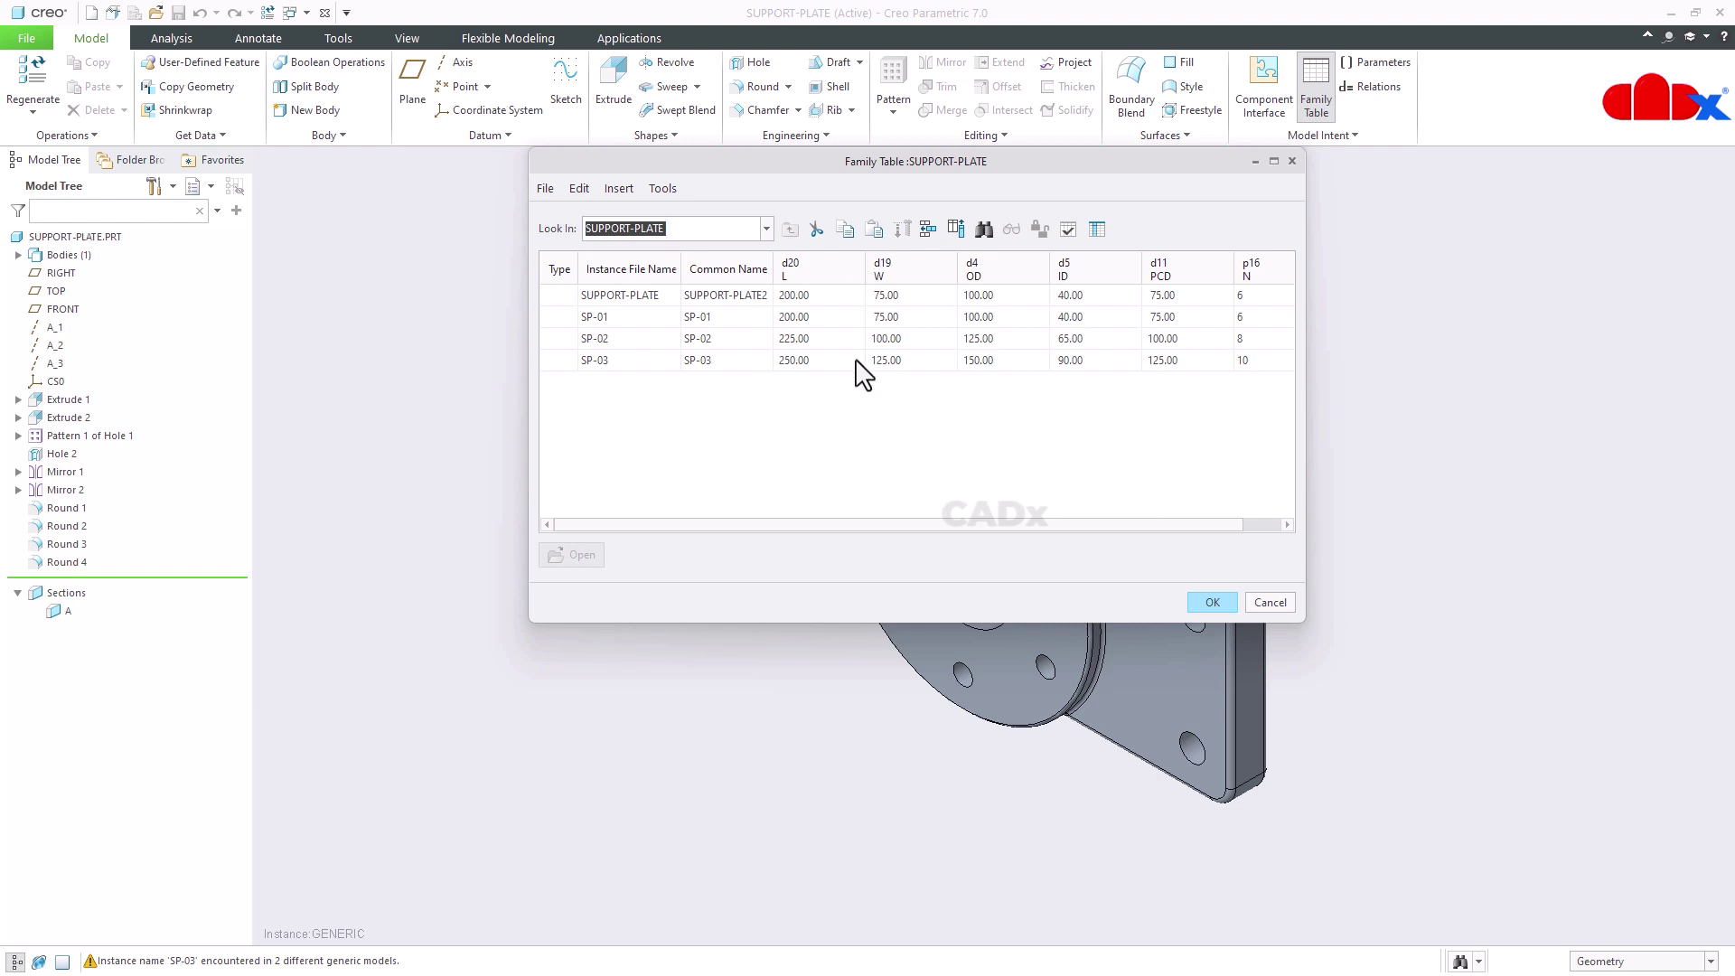
click(1210, 600)
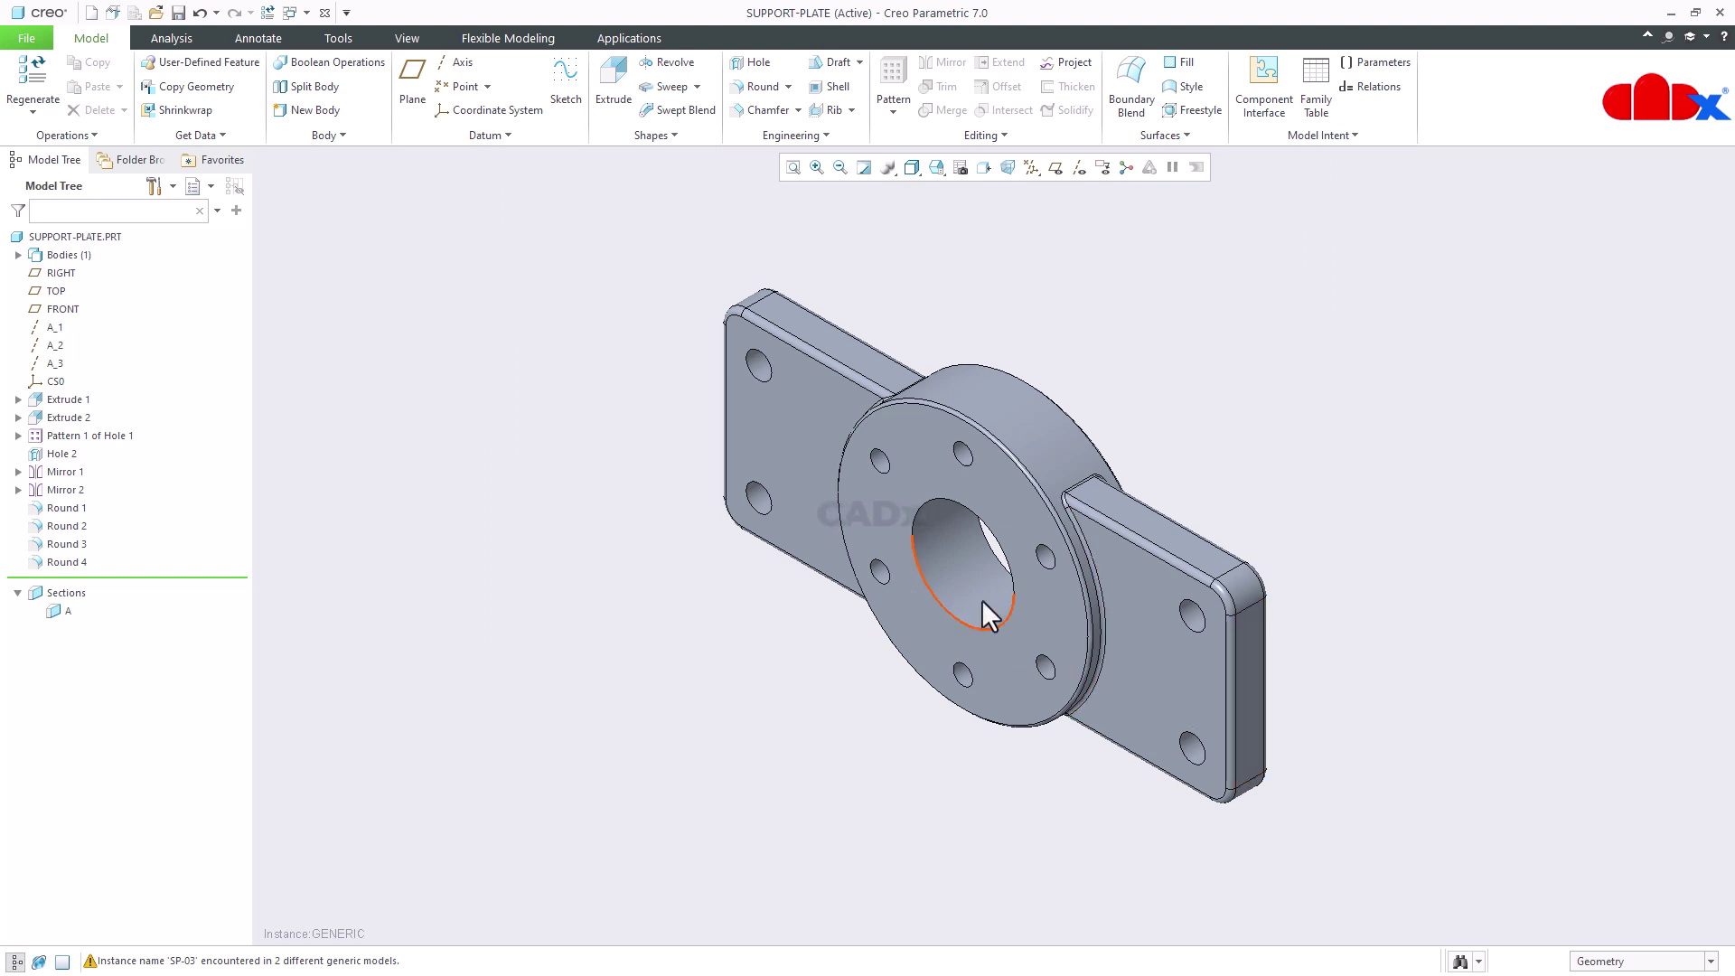
click(797, 475)
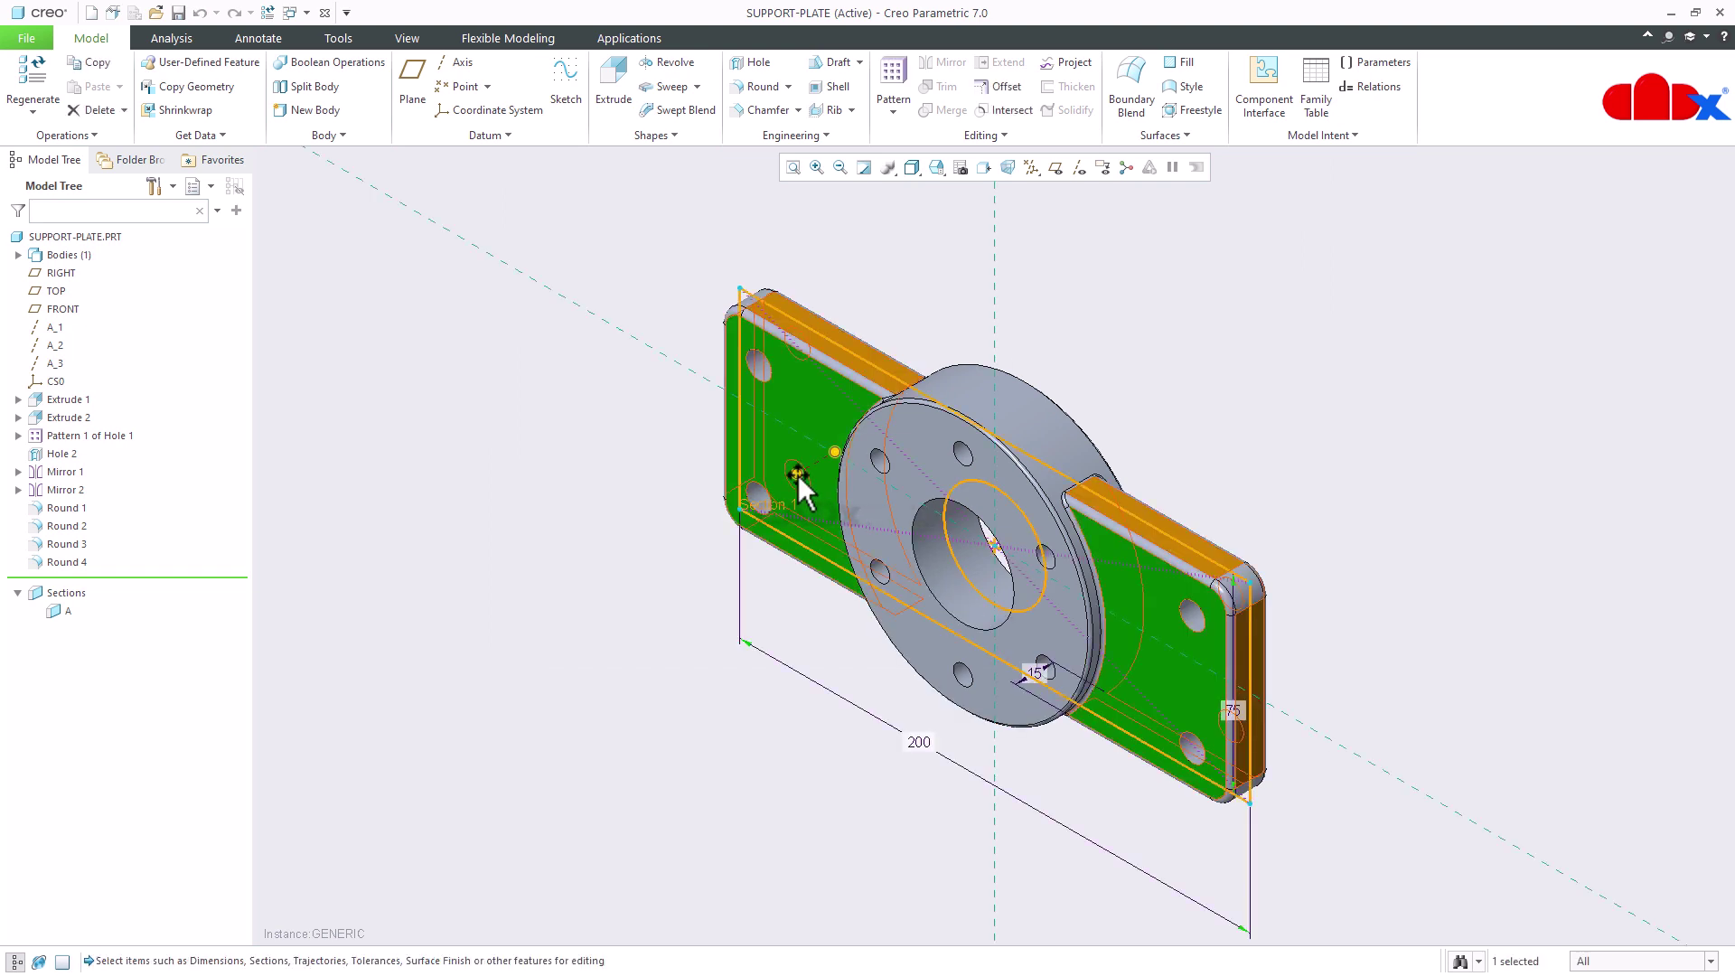
click(924, 745)
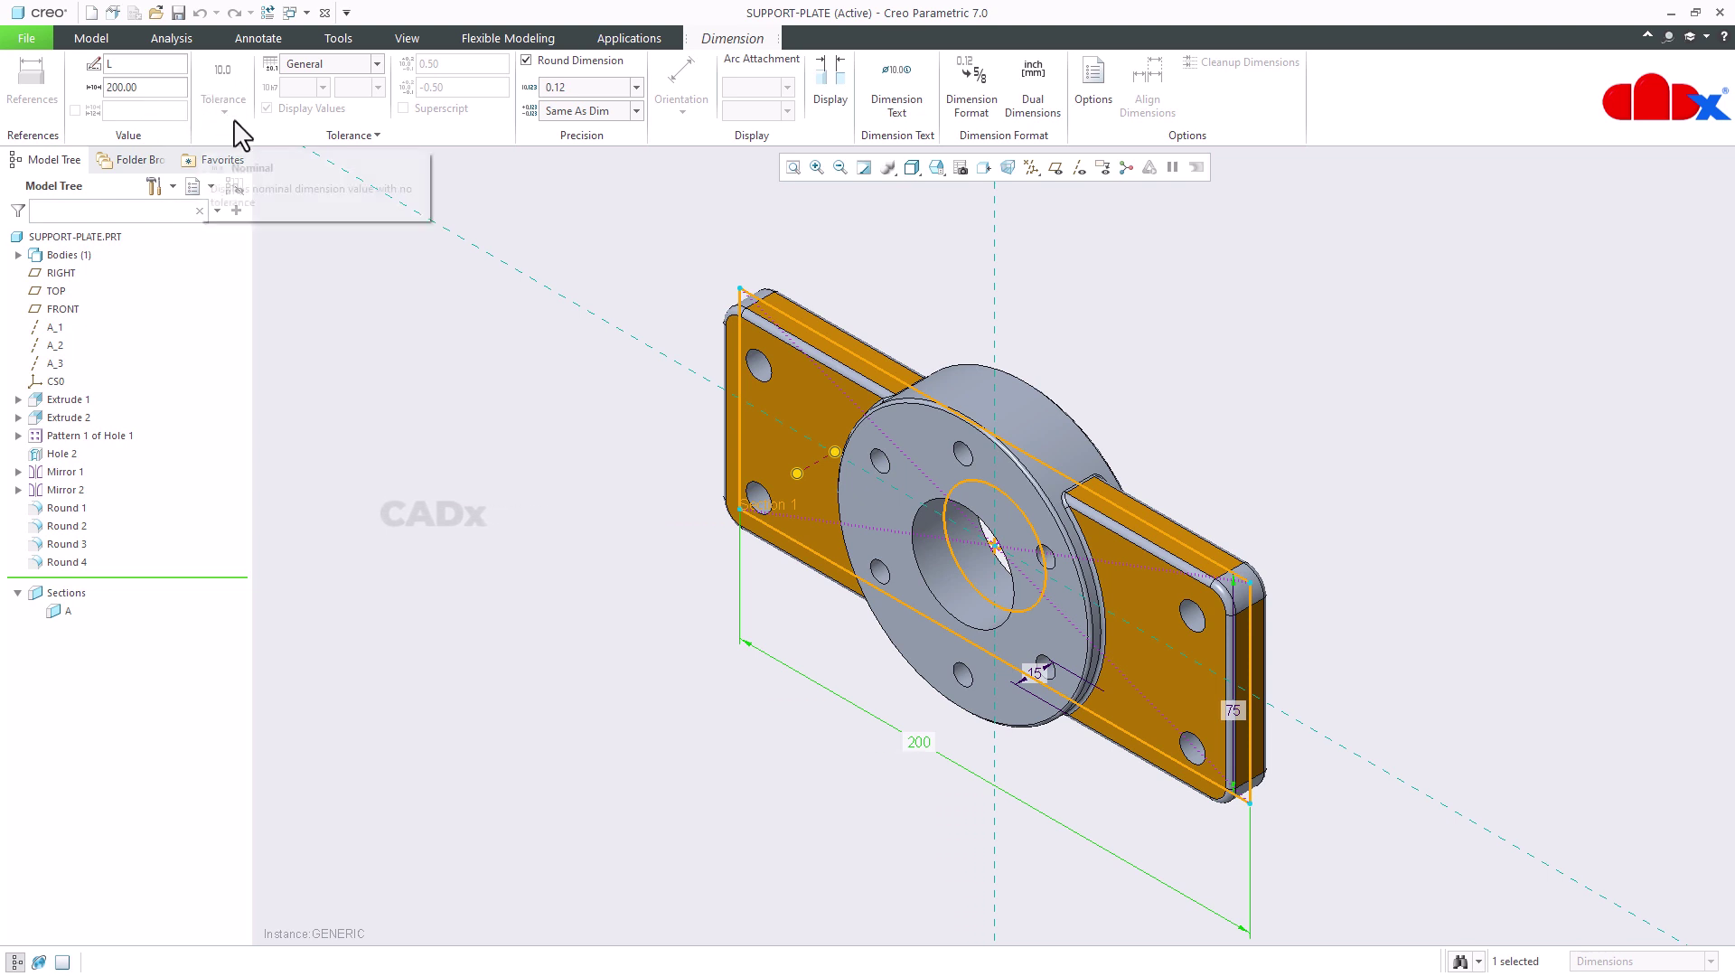
click(398, 376)
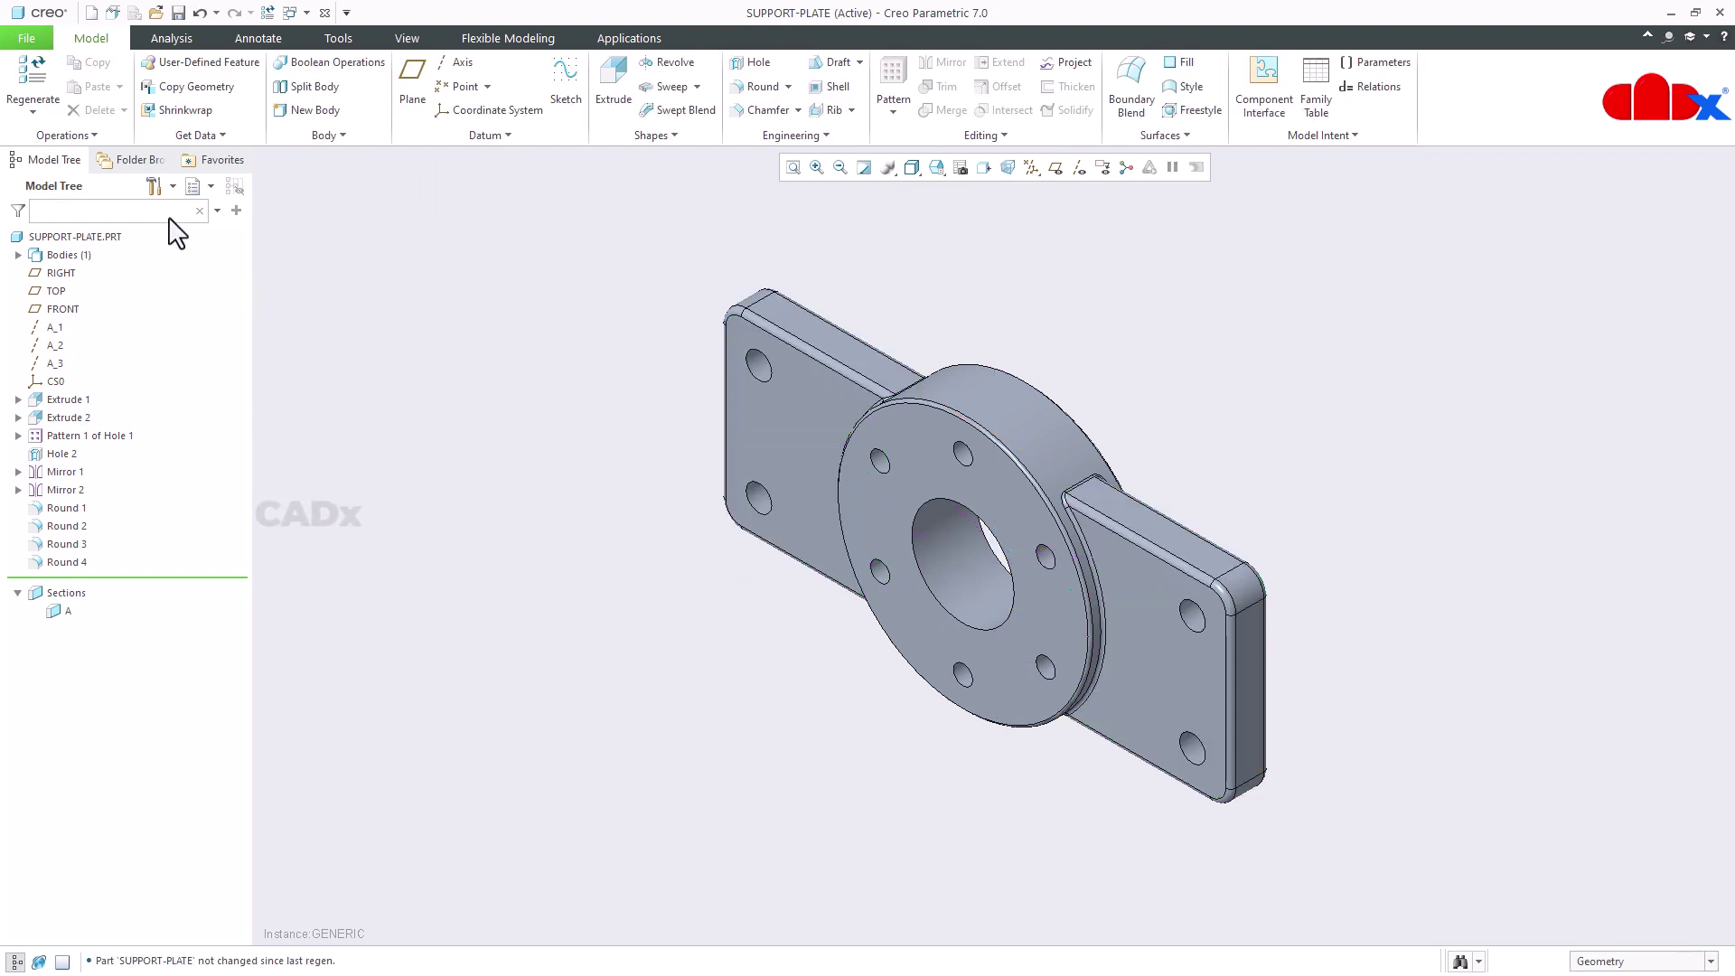
Set the Entity Display option Dimension Tolerances to 'Show all tolerances' and apply it
click(26, 38)
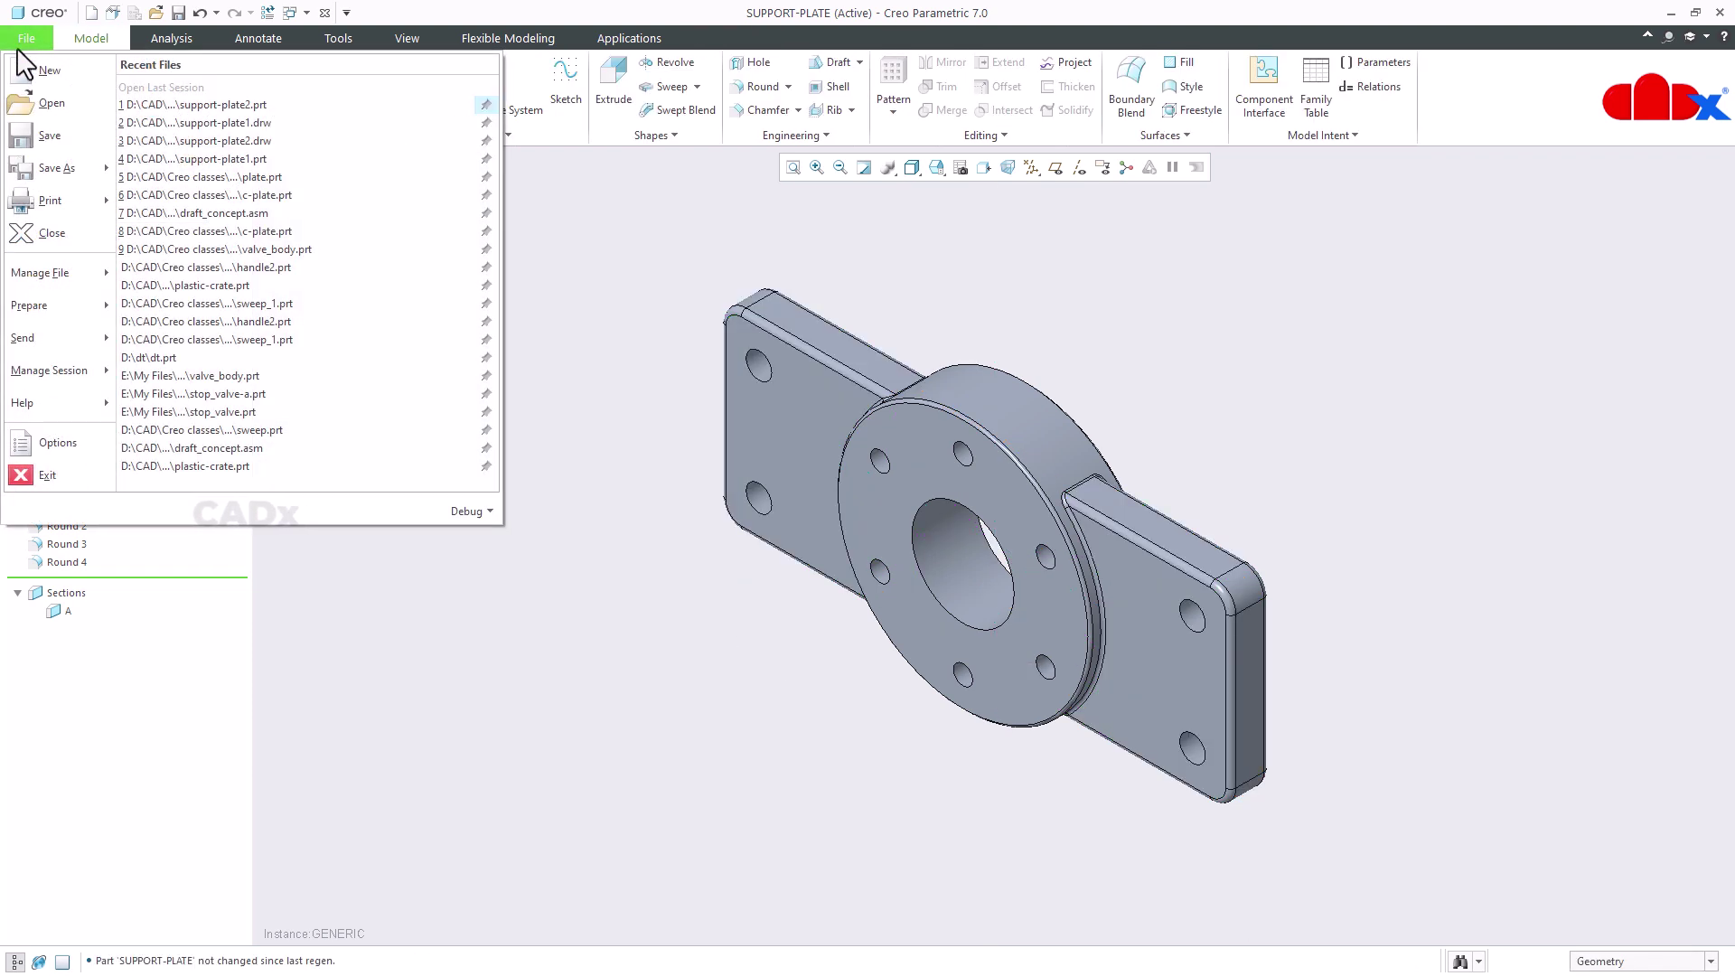
click(47, 445)
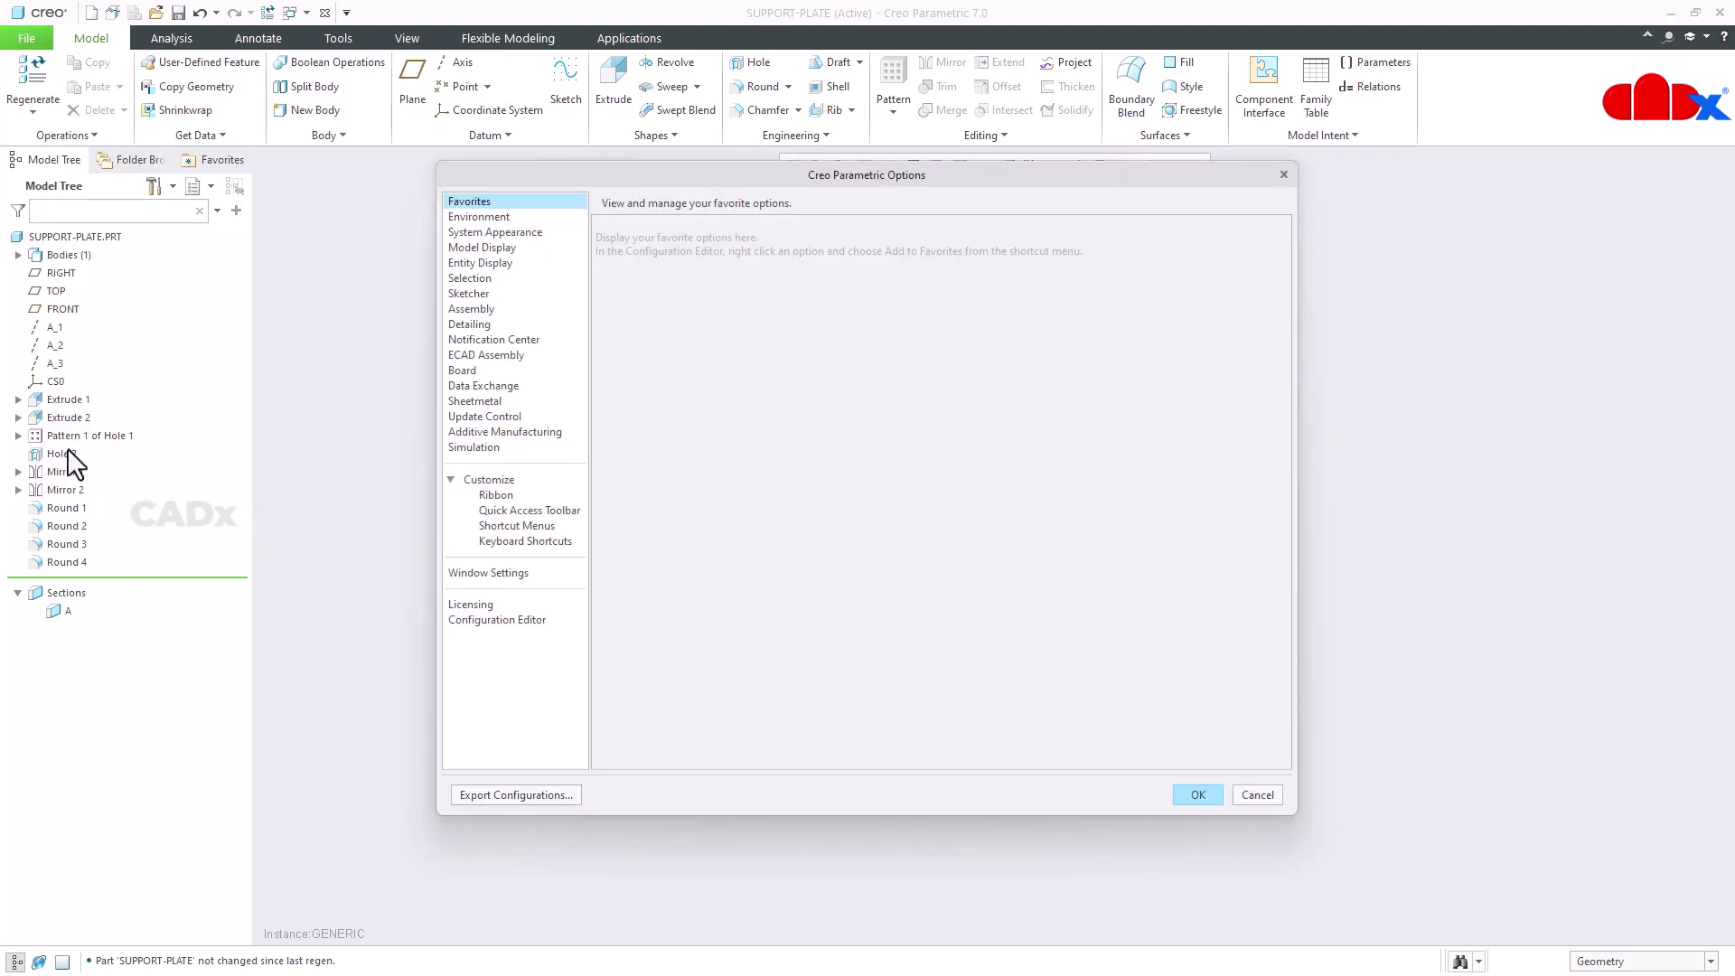
click(512, 264)
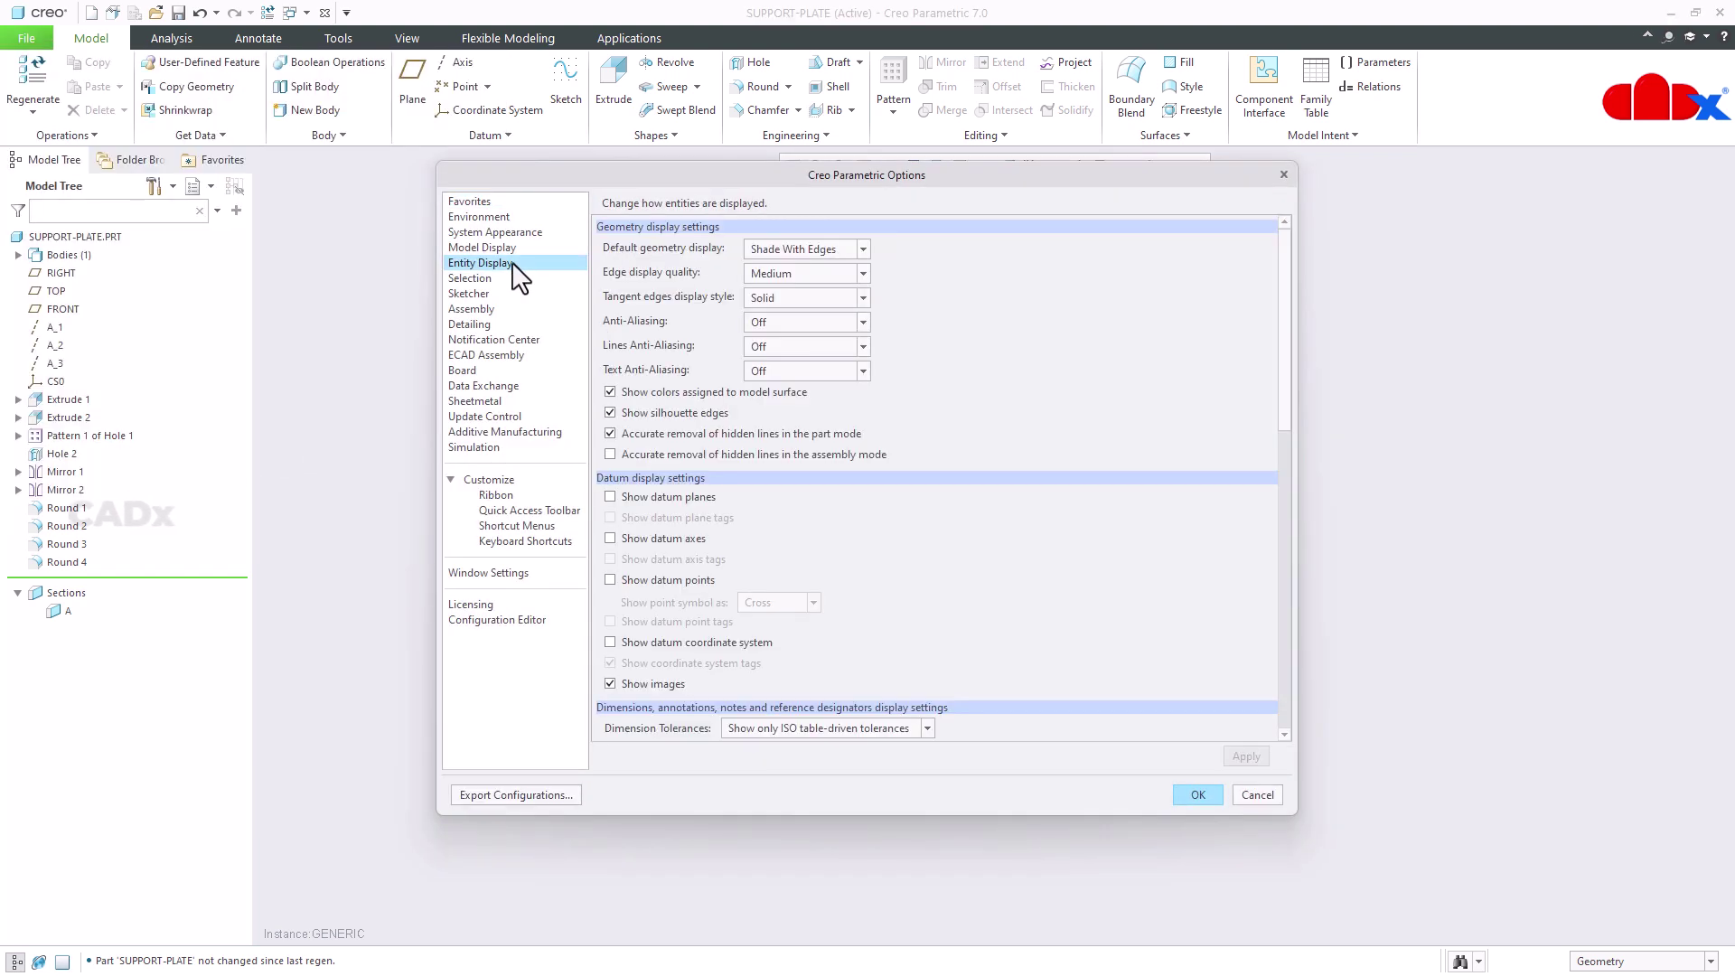
scroll(961, 528, down, 3)
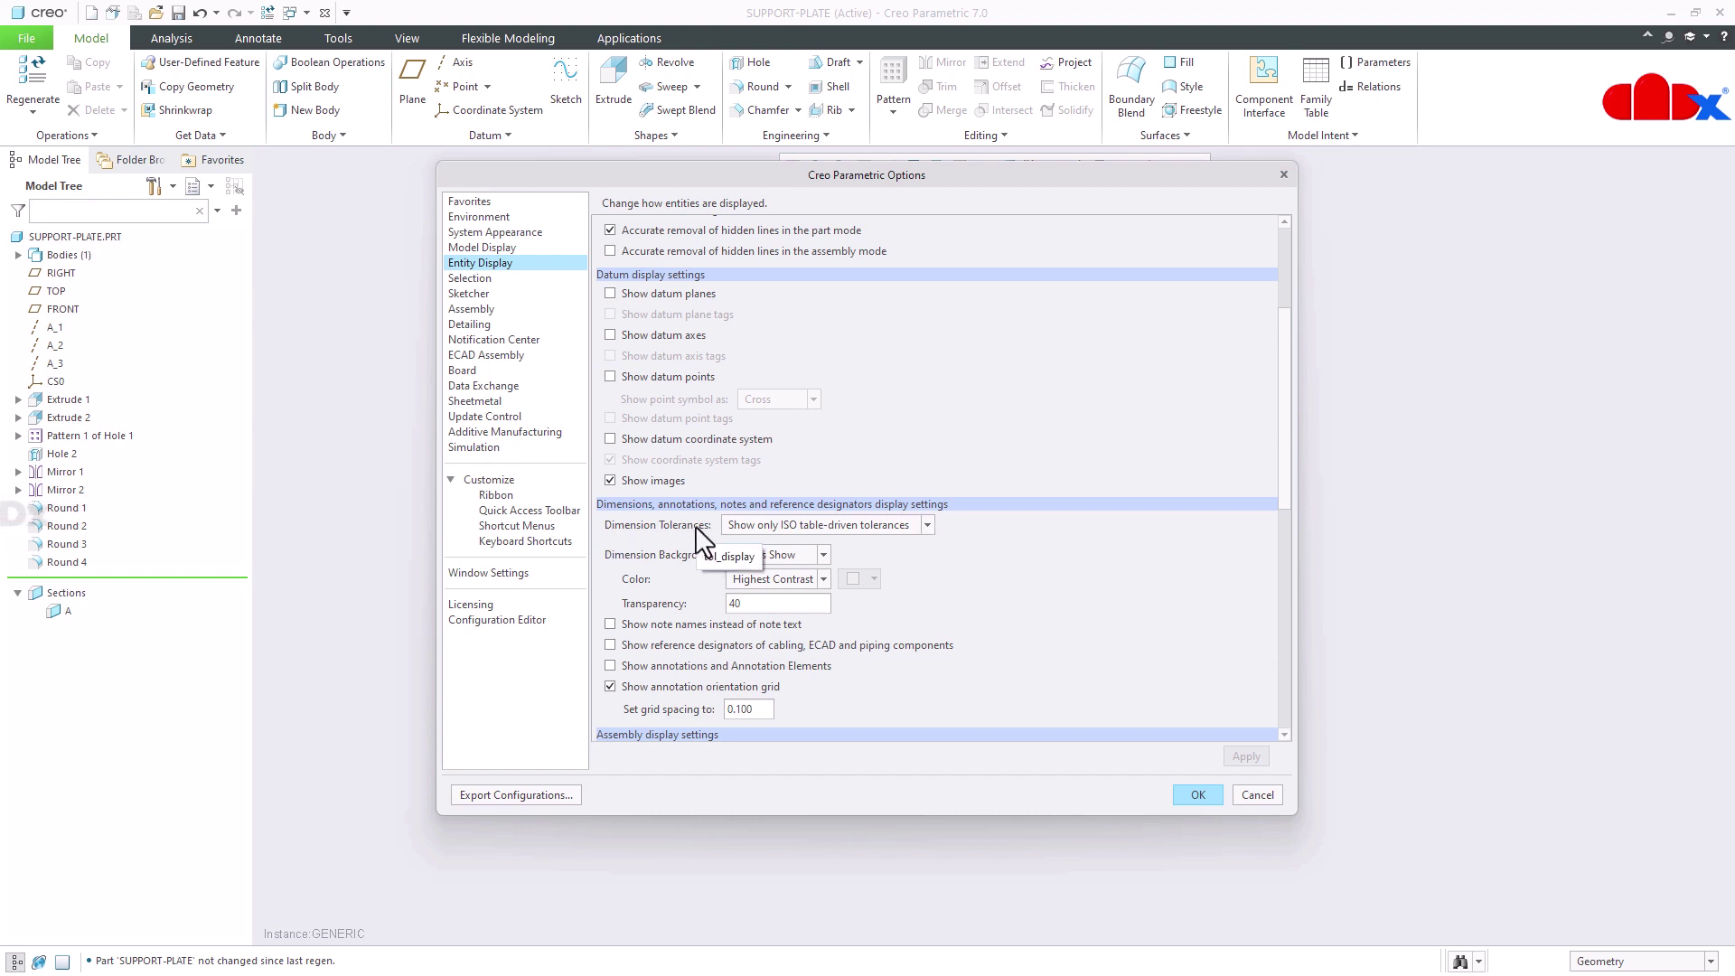
click(925, 526)
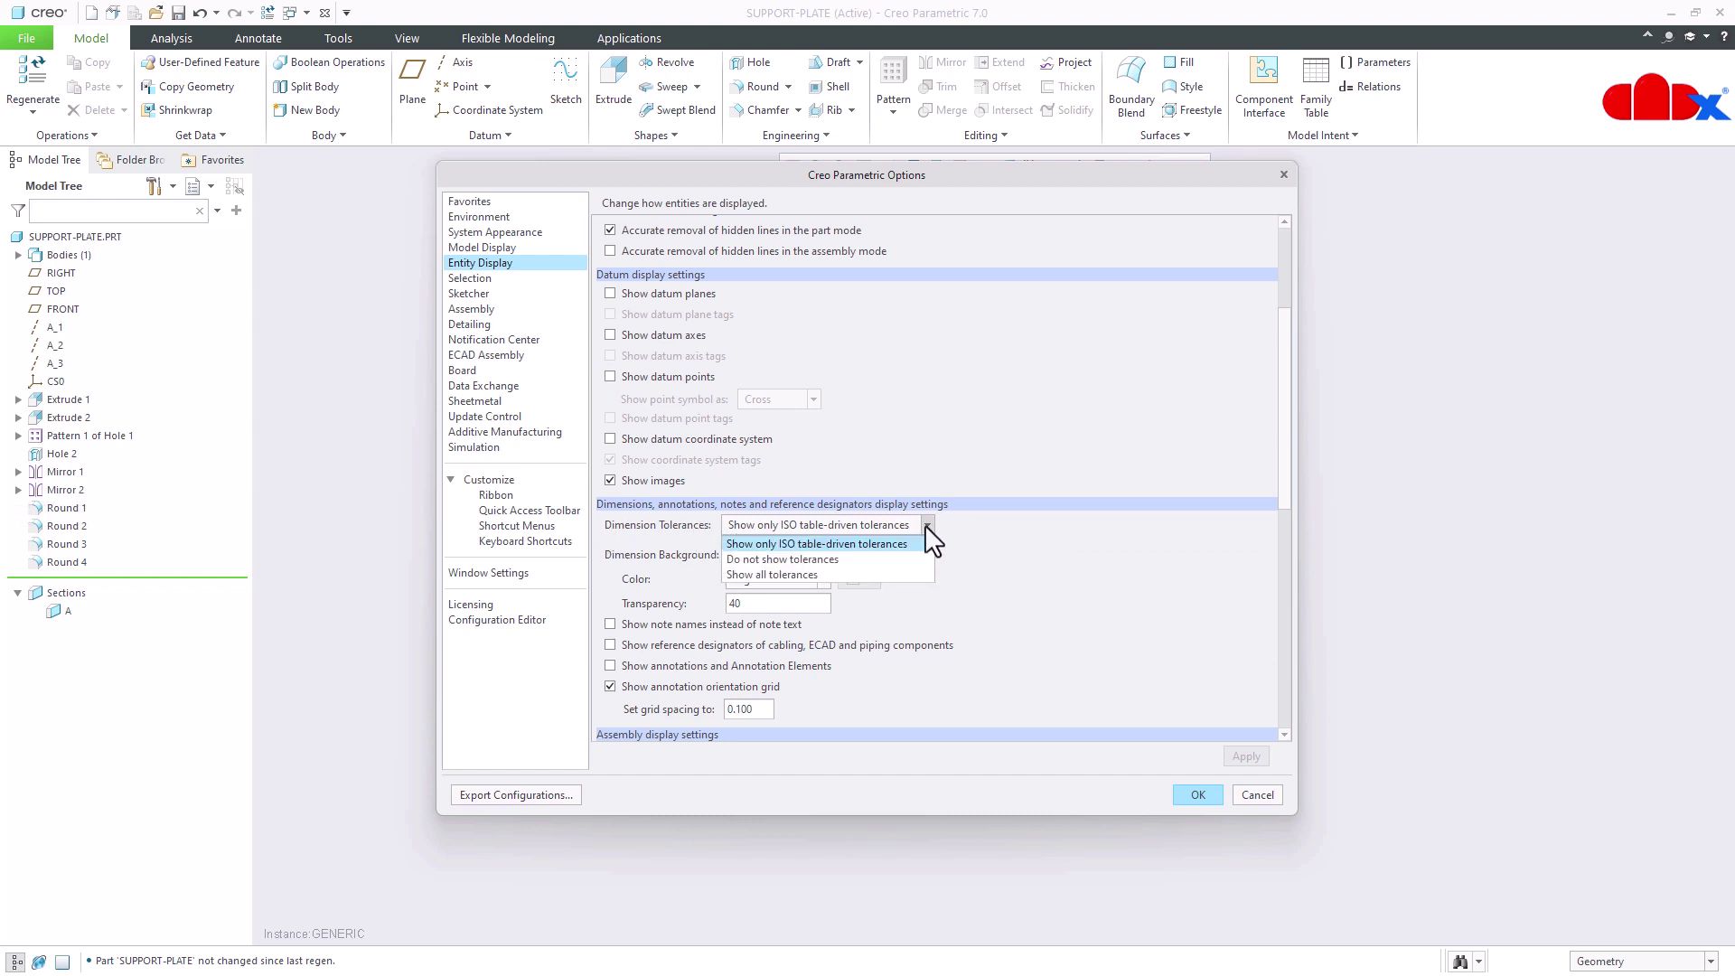
click(803, 575)
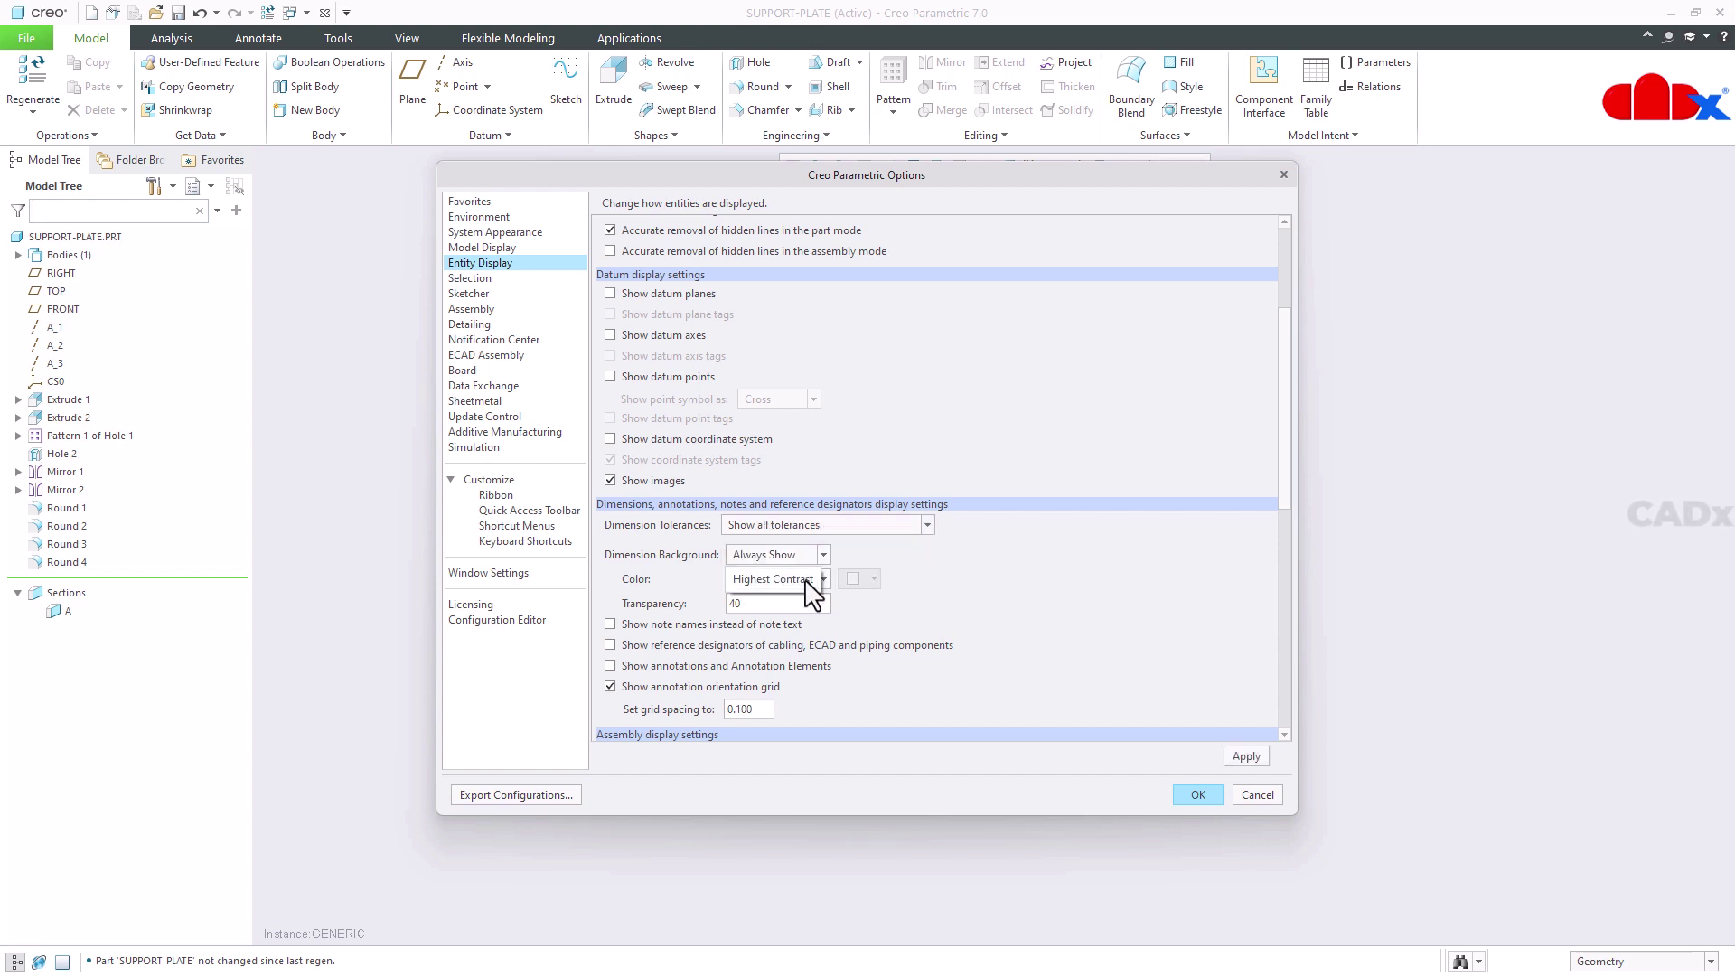
click(1199, 795)
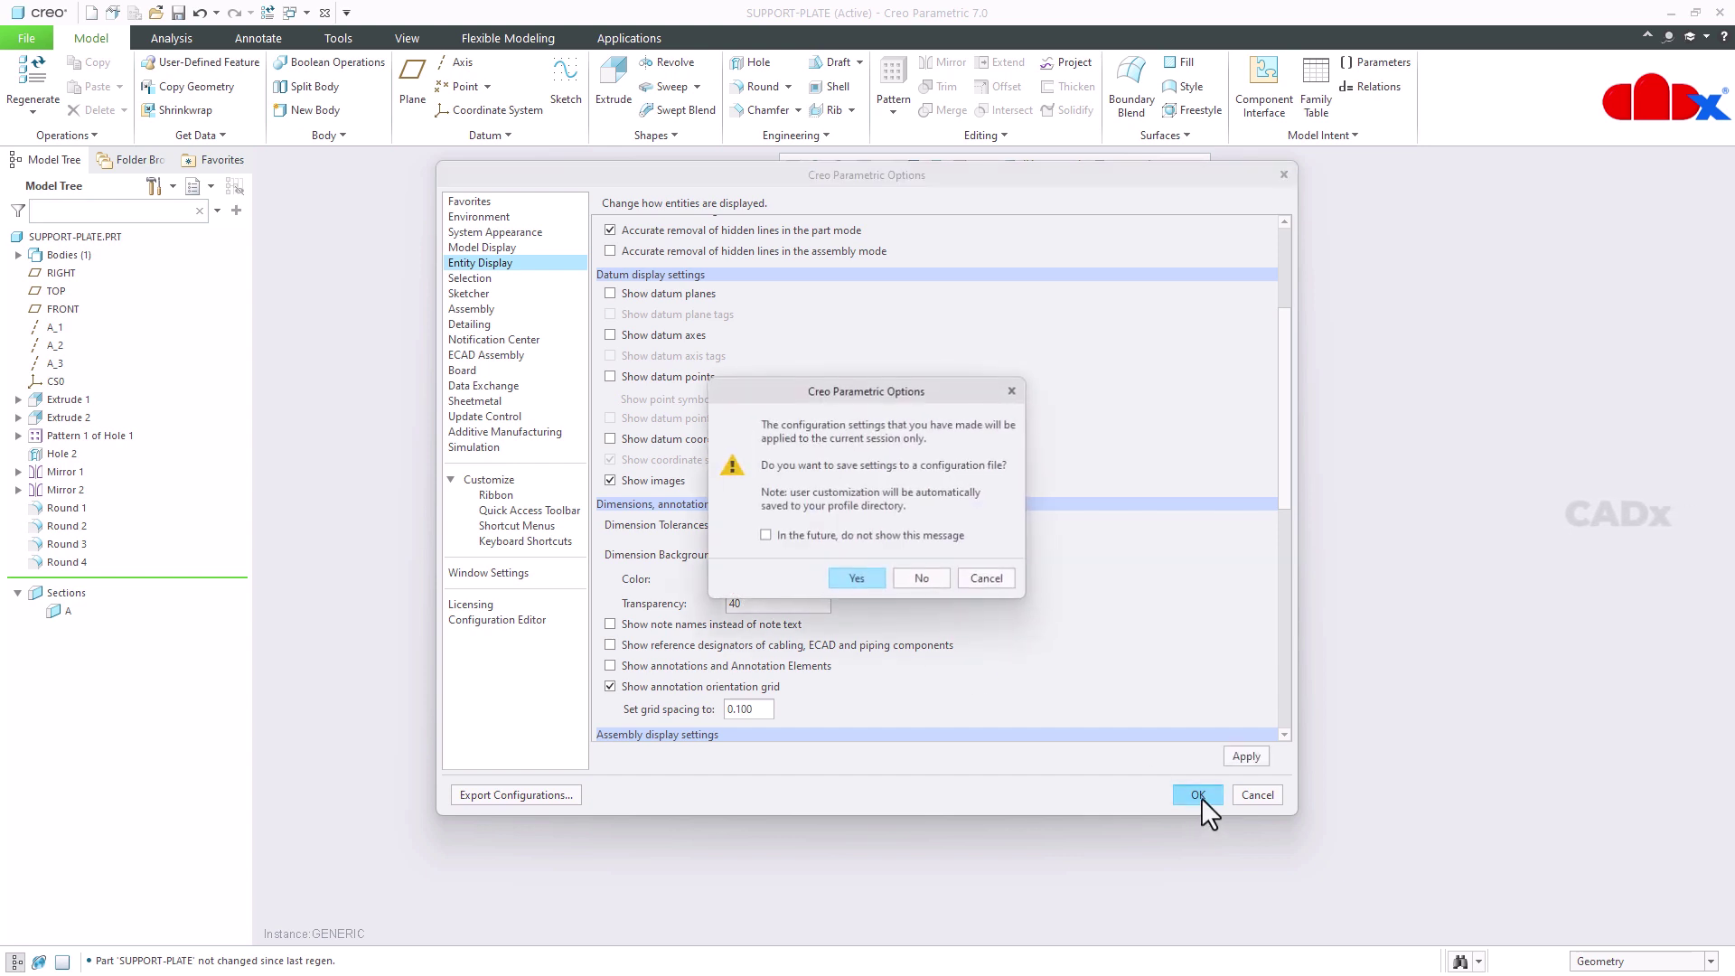
Skip saving the configuration file and make the 200 length dimension's tolerance Symmetric
click(930, 577)
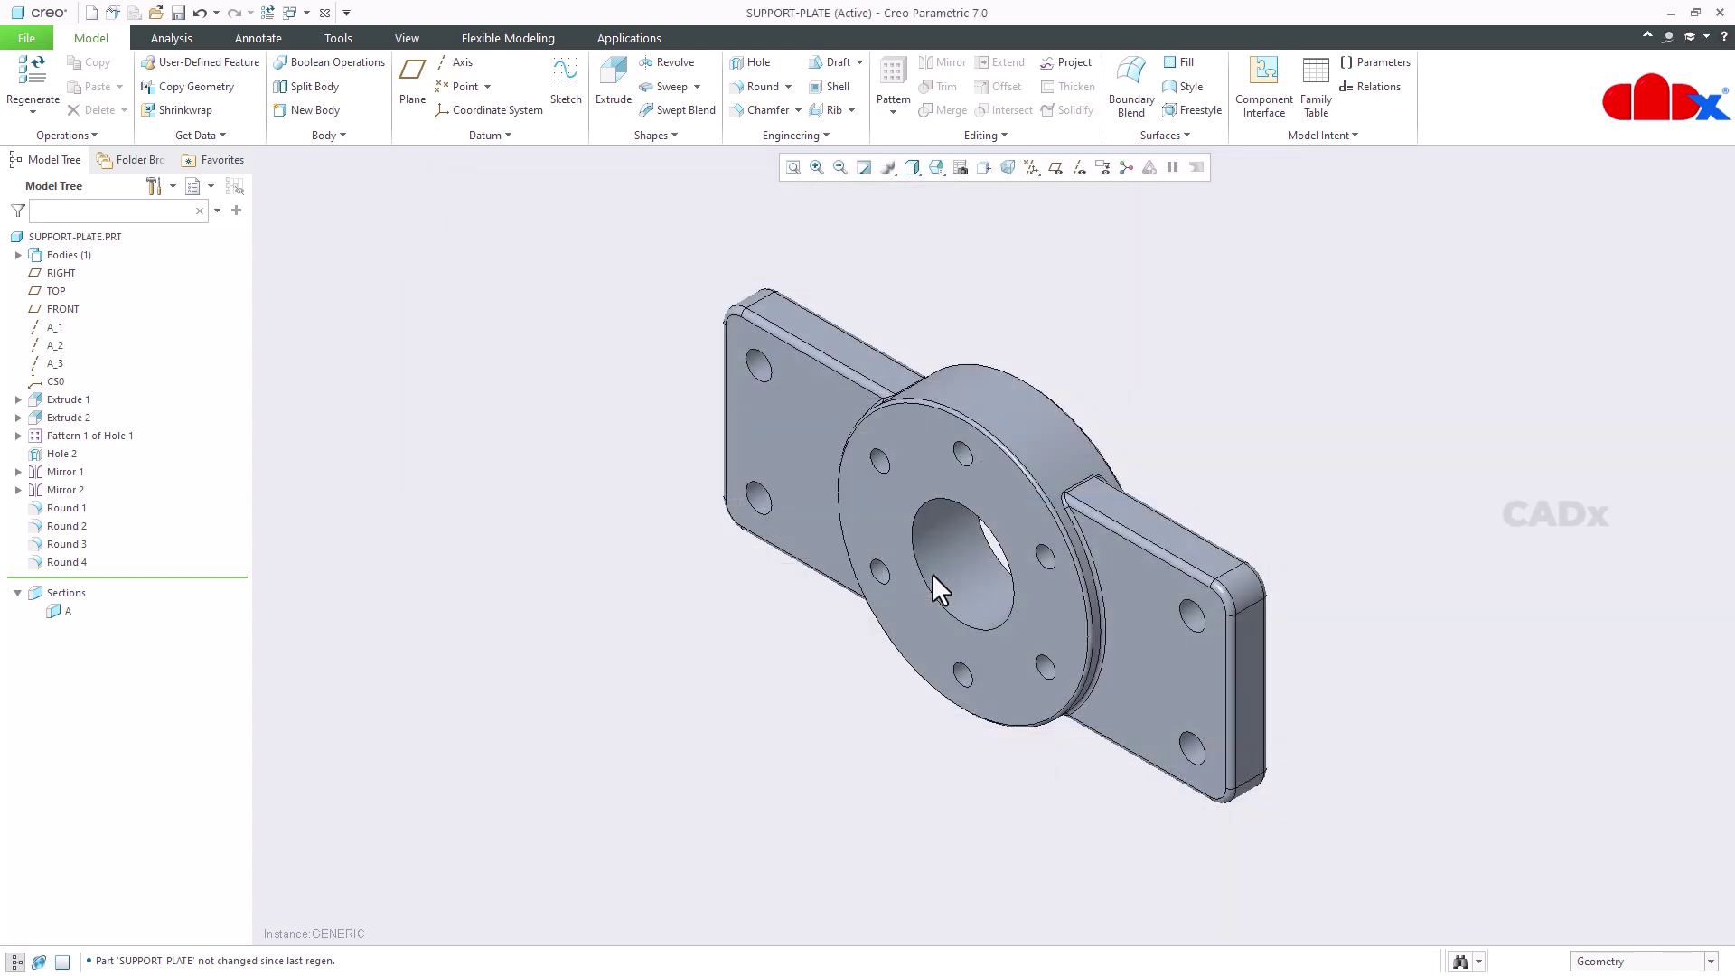
double_click(785, 497)
click(921, 744)
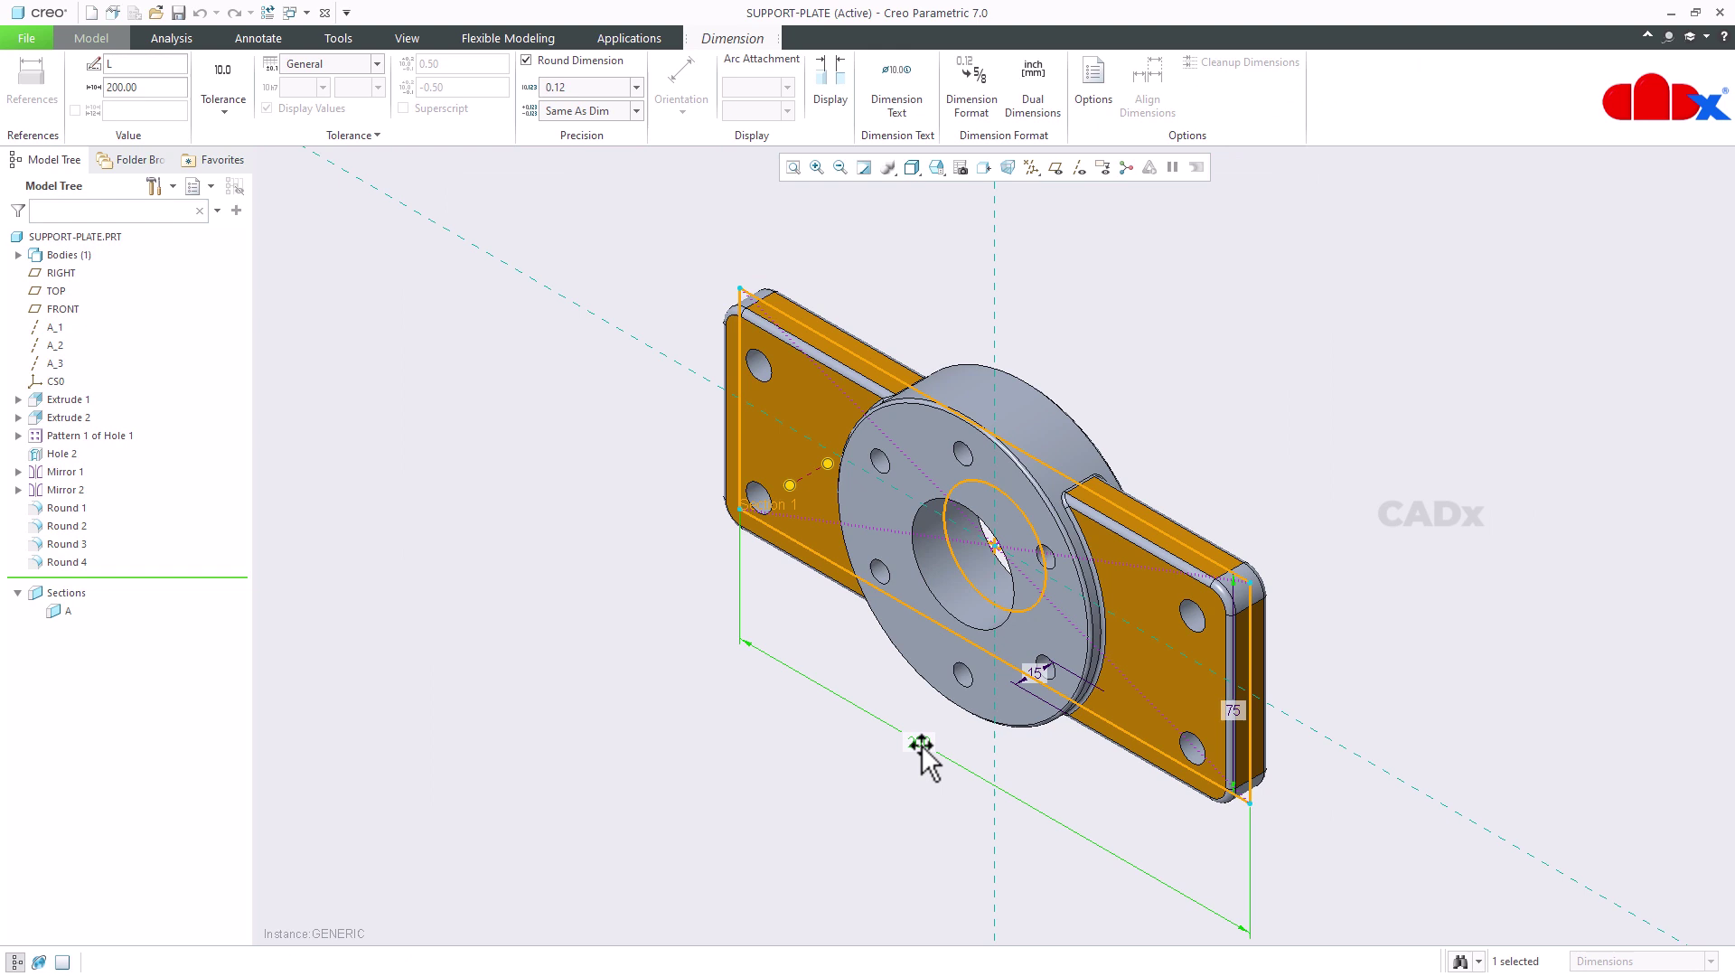
click(226, 114)
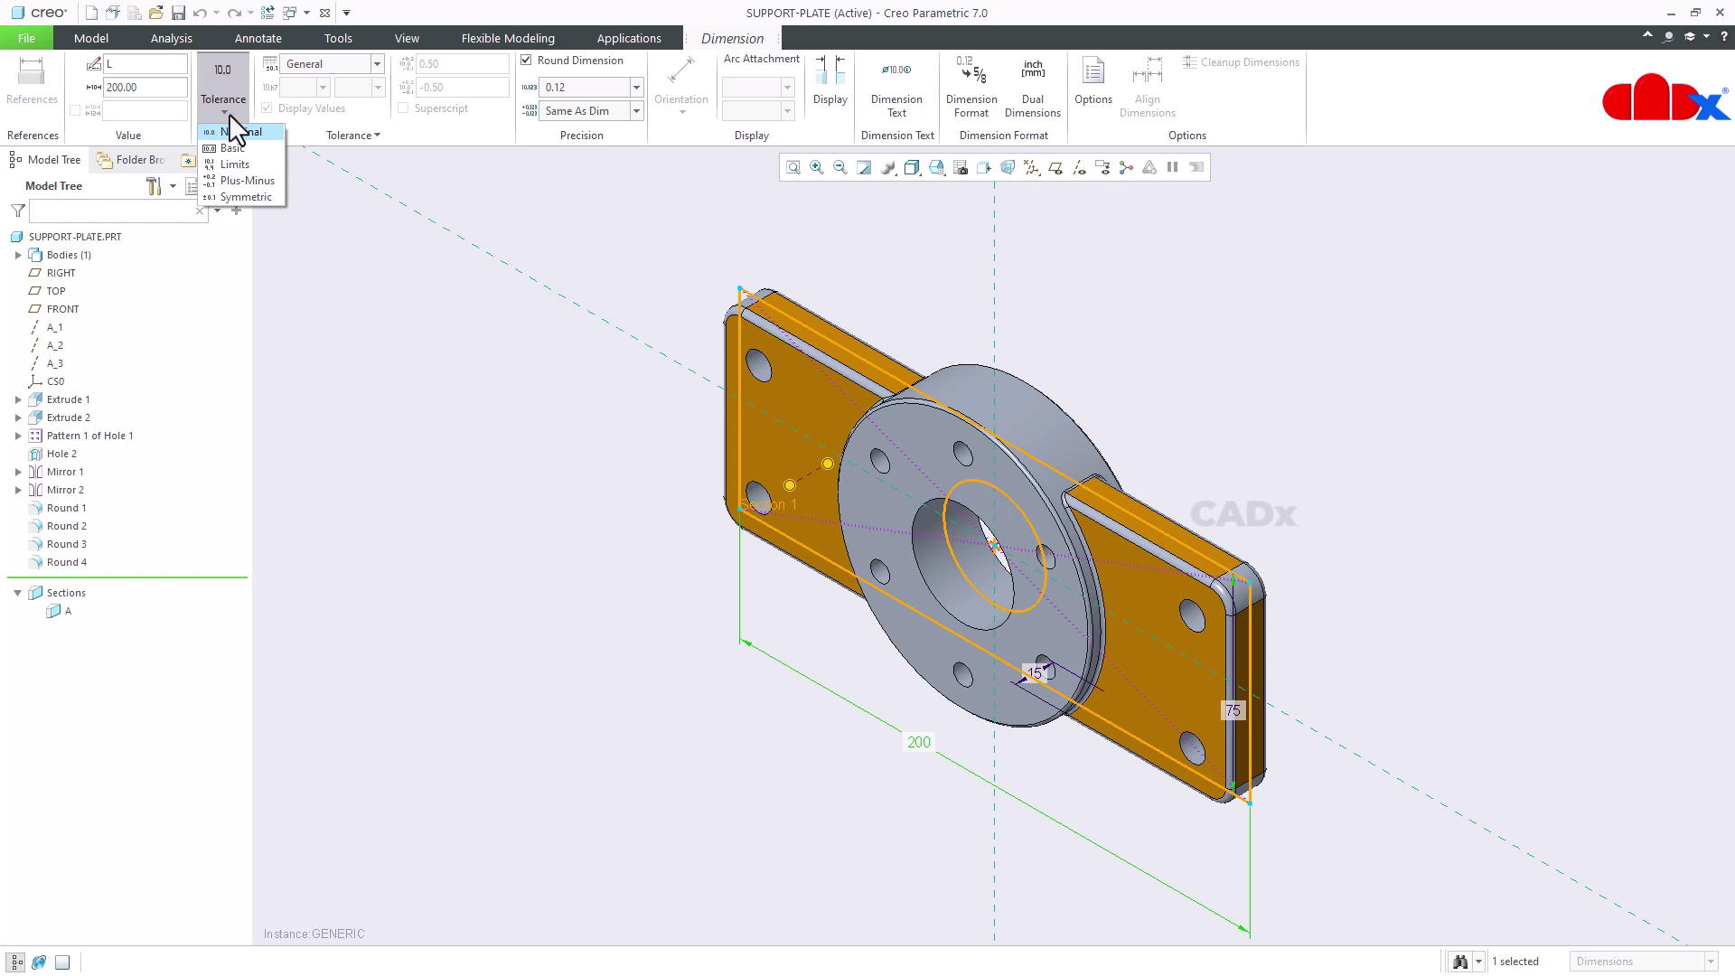
click(246, 198)
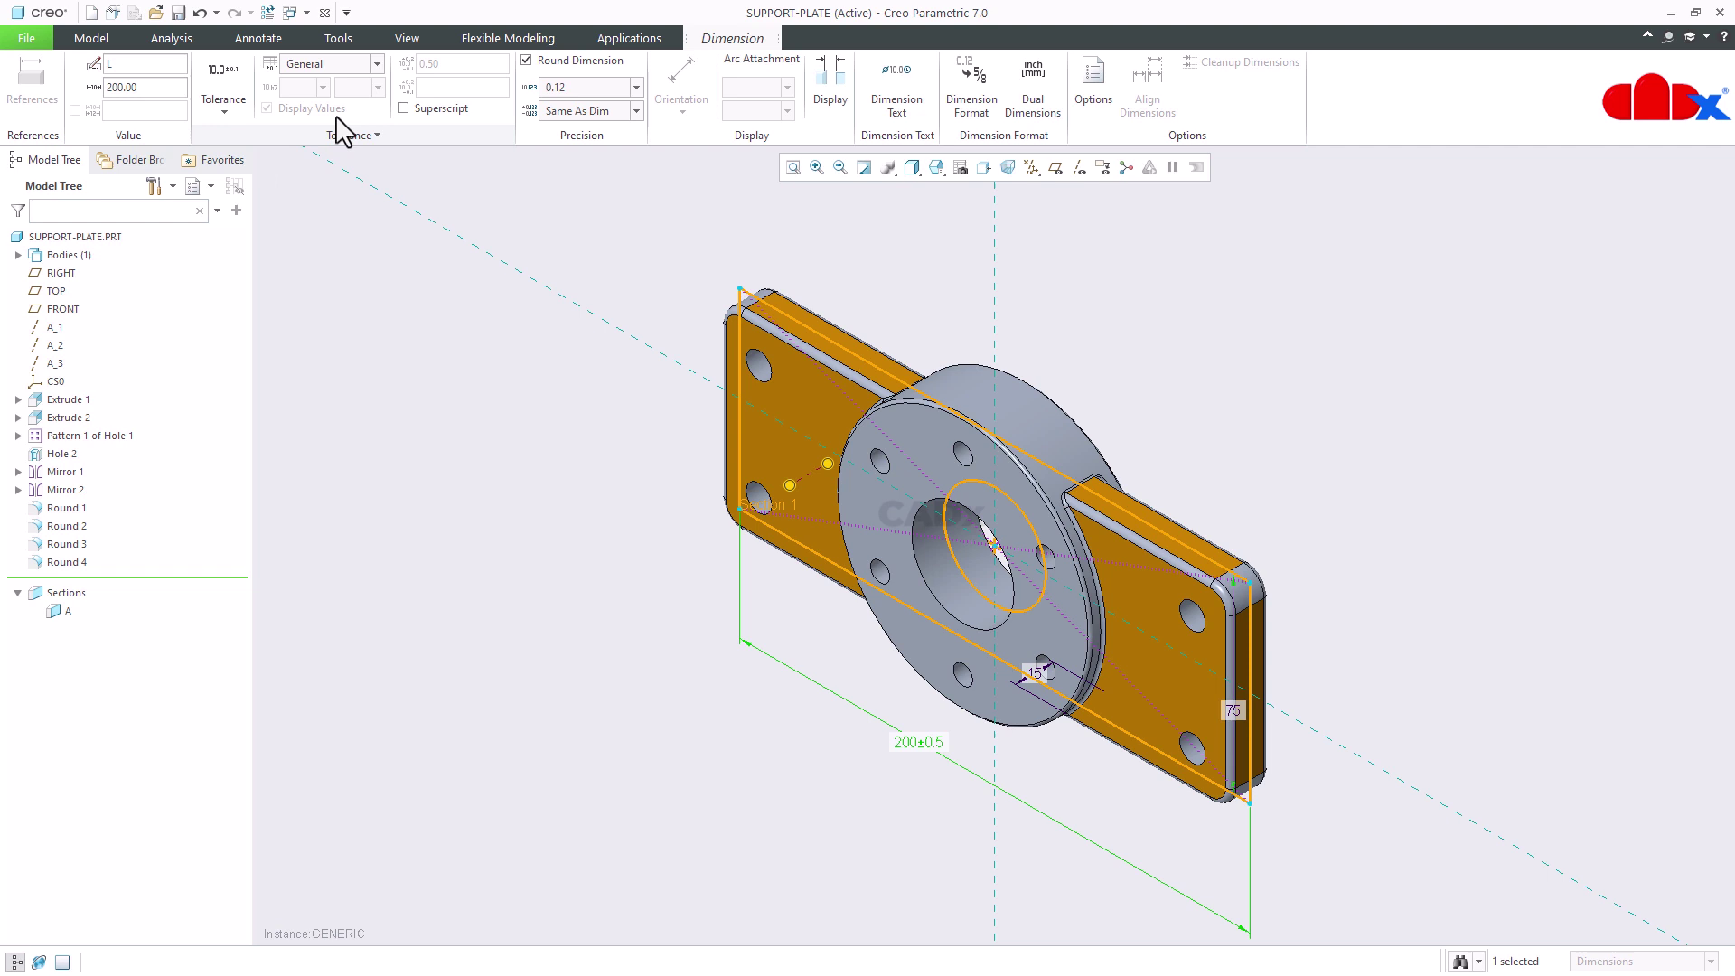
Set its tolerance table to None, keep the ±0.01 tolerance inline, and finish editing
click(358, 65)
click(348, 82)
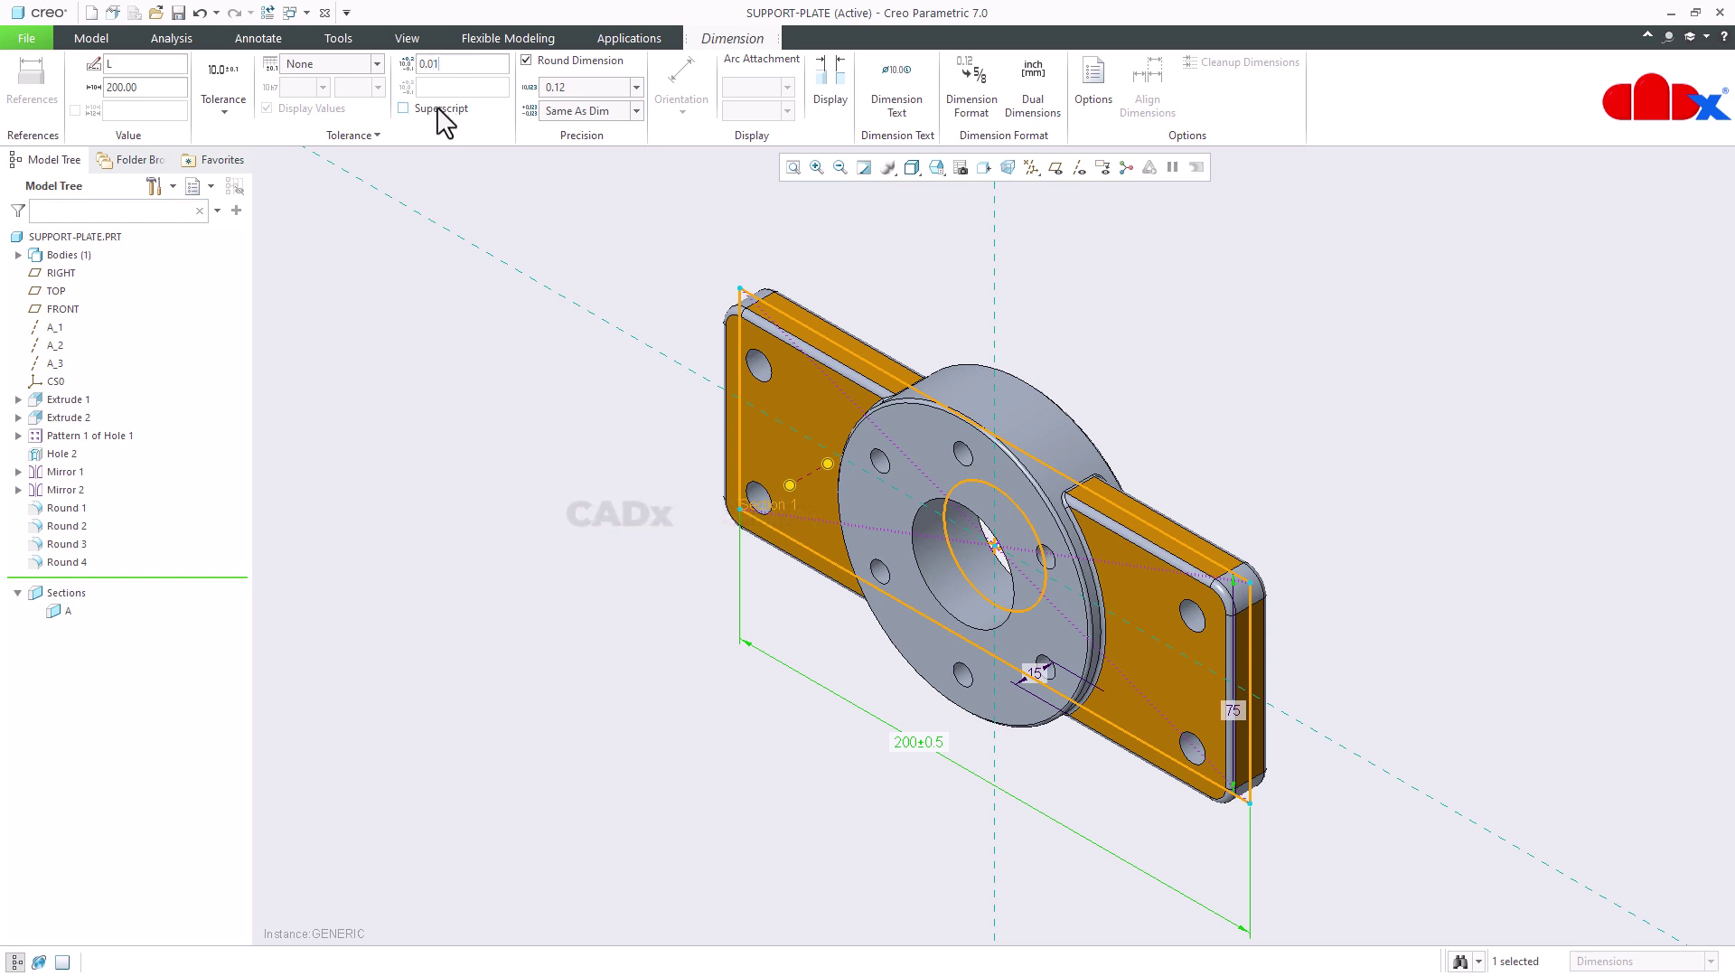
click(404, 108)
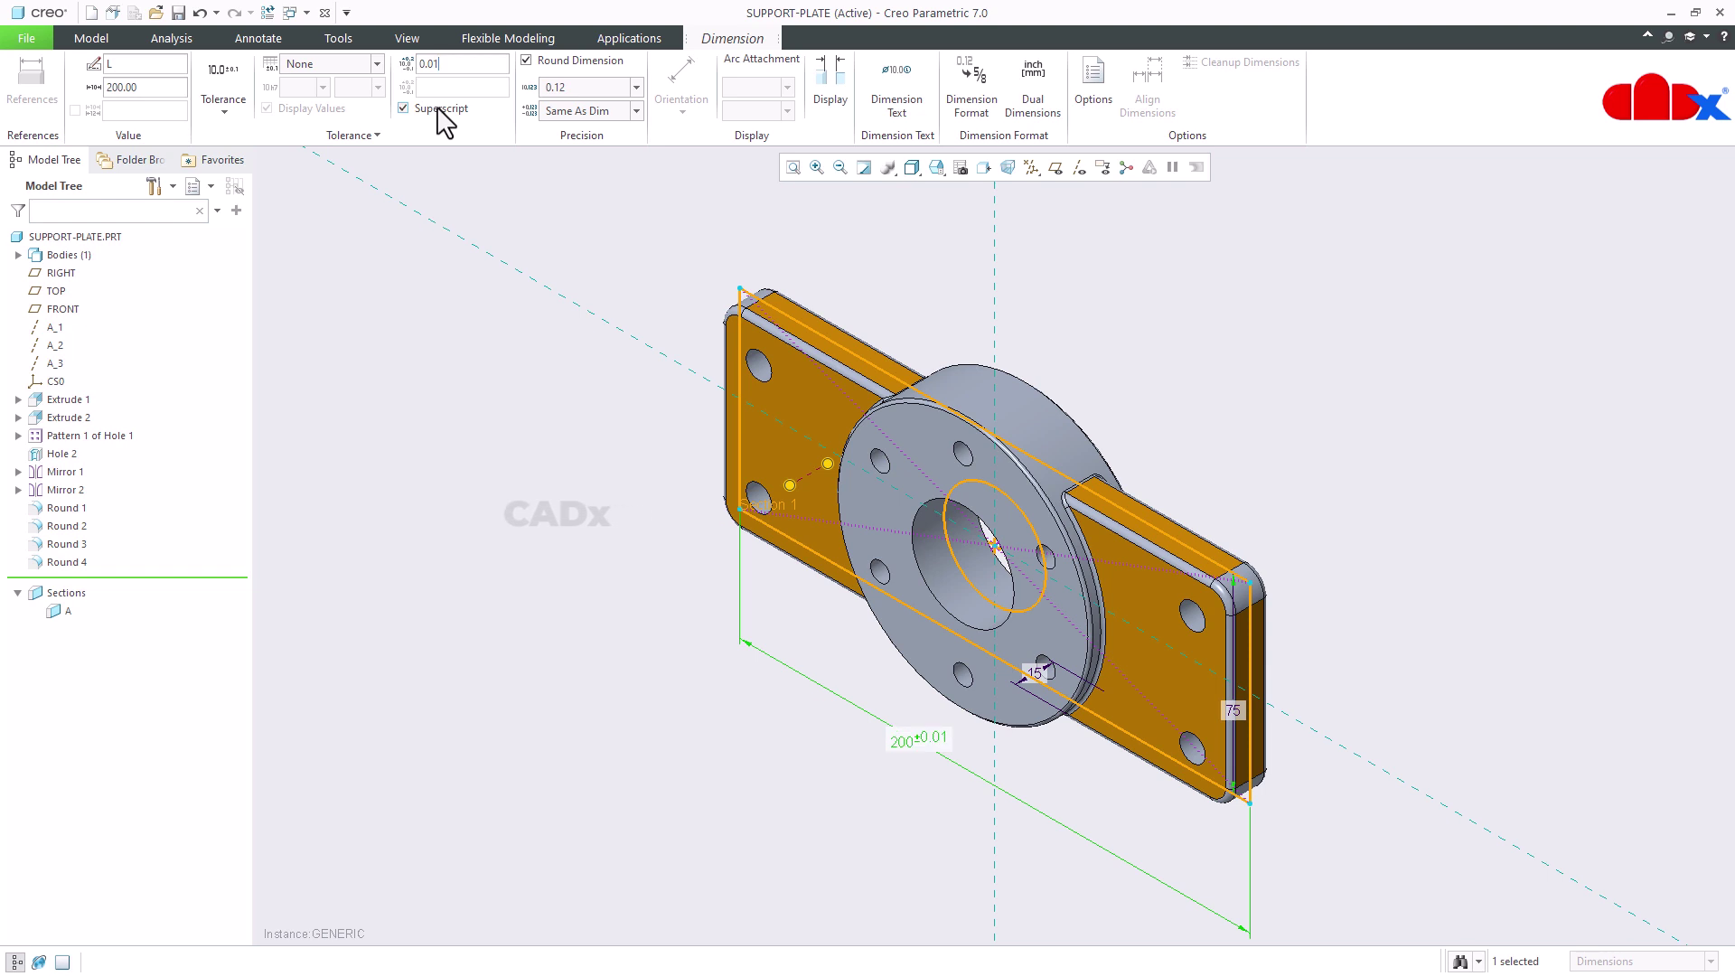
click(439, 109)
click(528, 378)
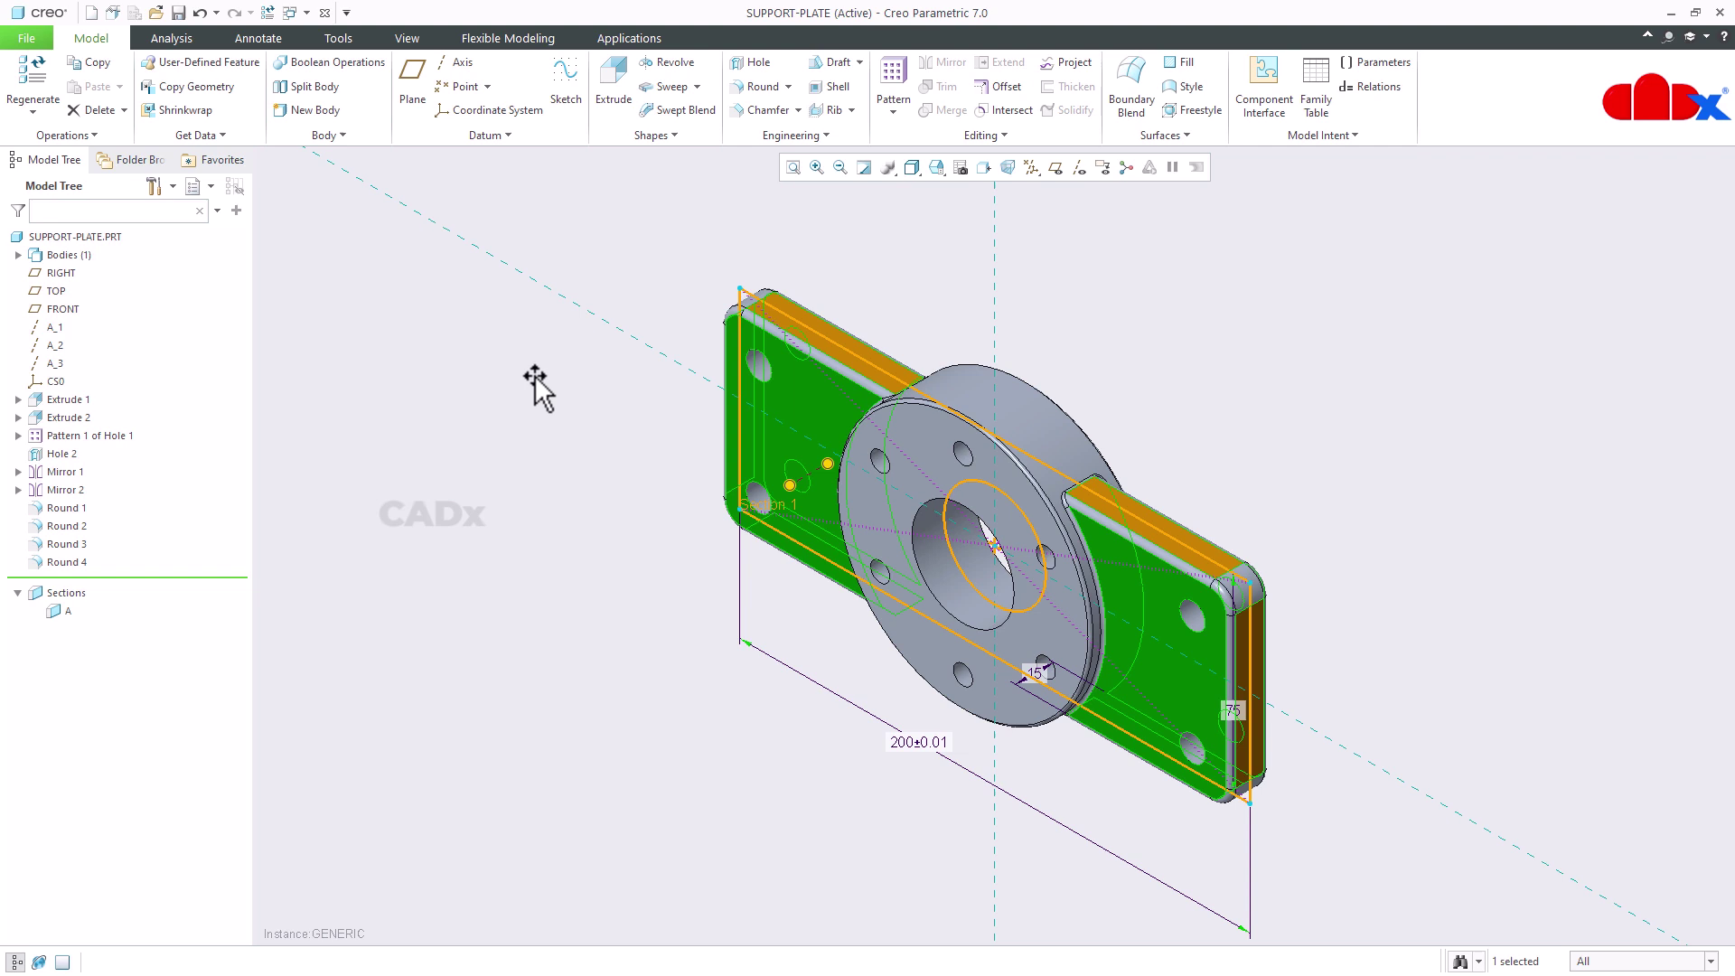
Add the 200±0.01 length tolerance as a tpm20 column after d20 in the family table
key(ctrl+g)
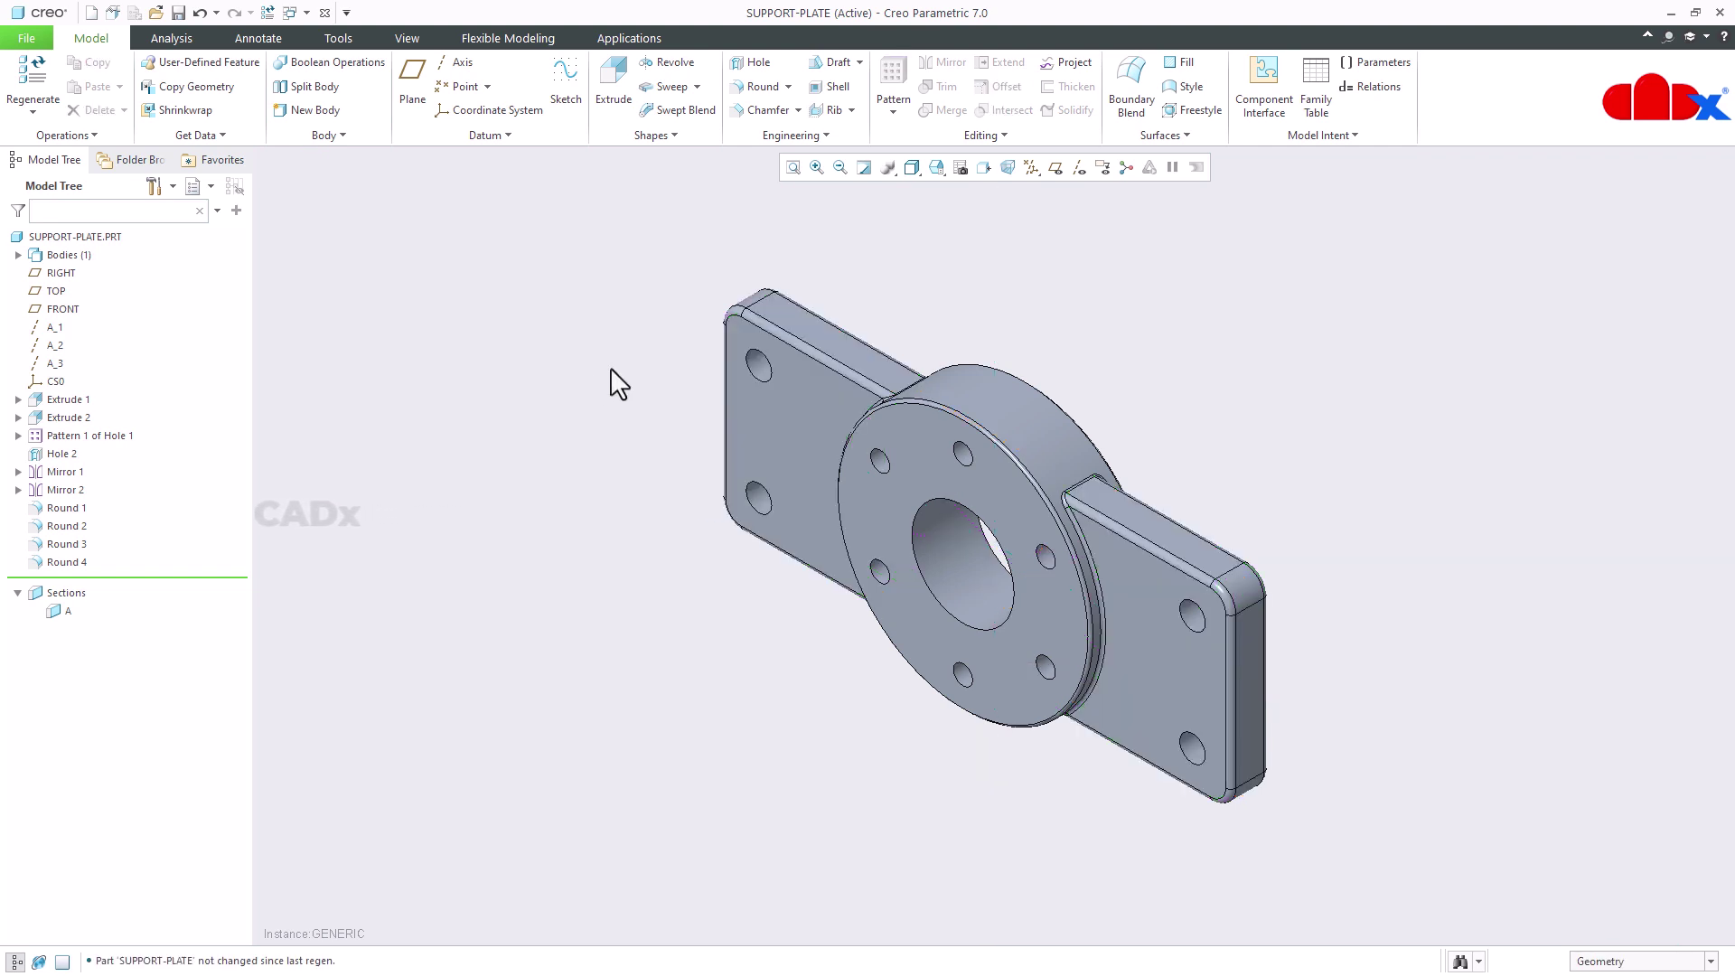
click(1313, 111)
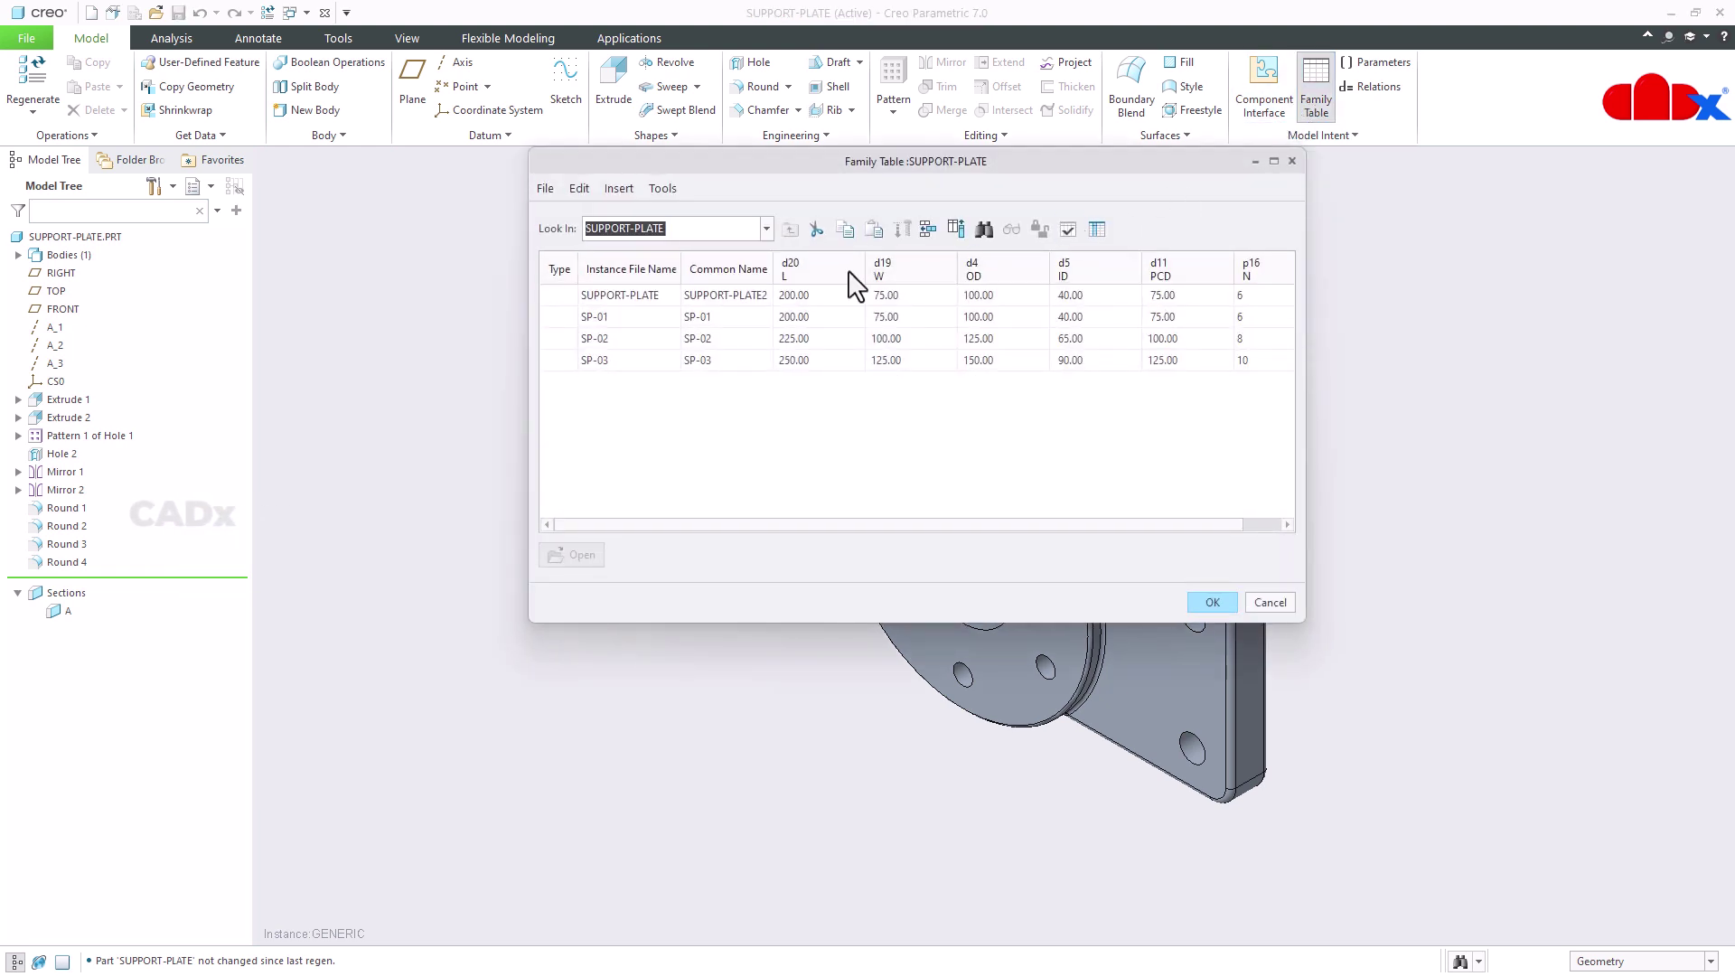
click(818, 269)
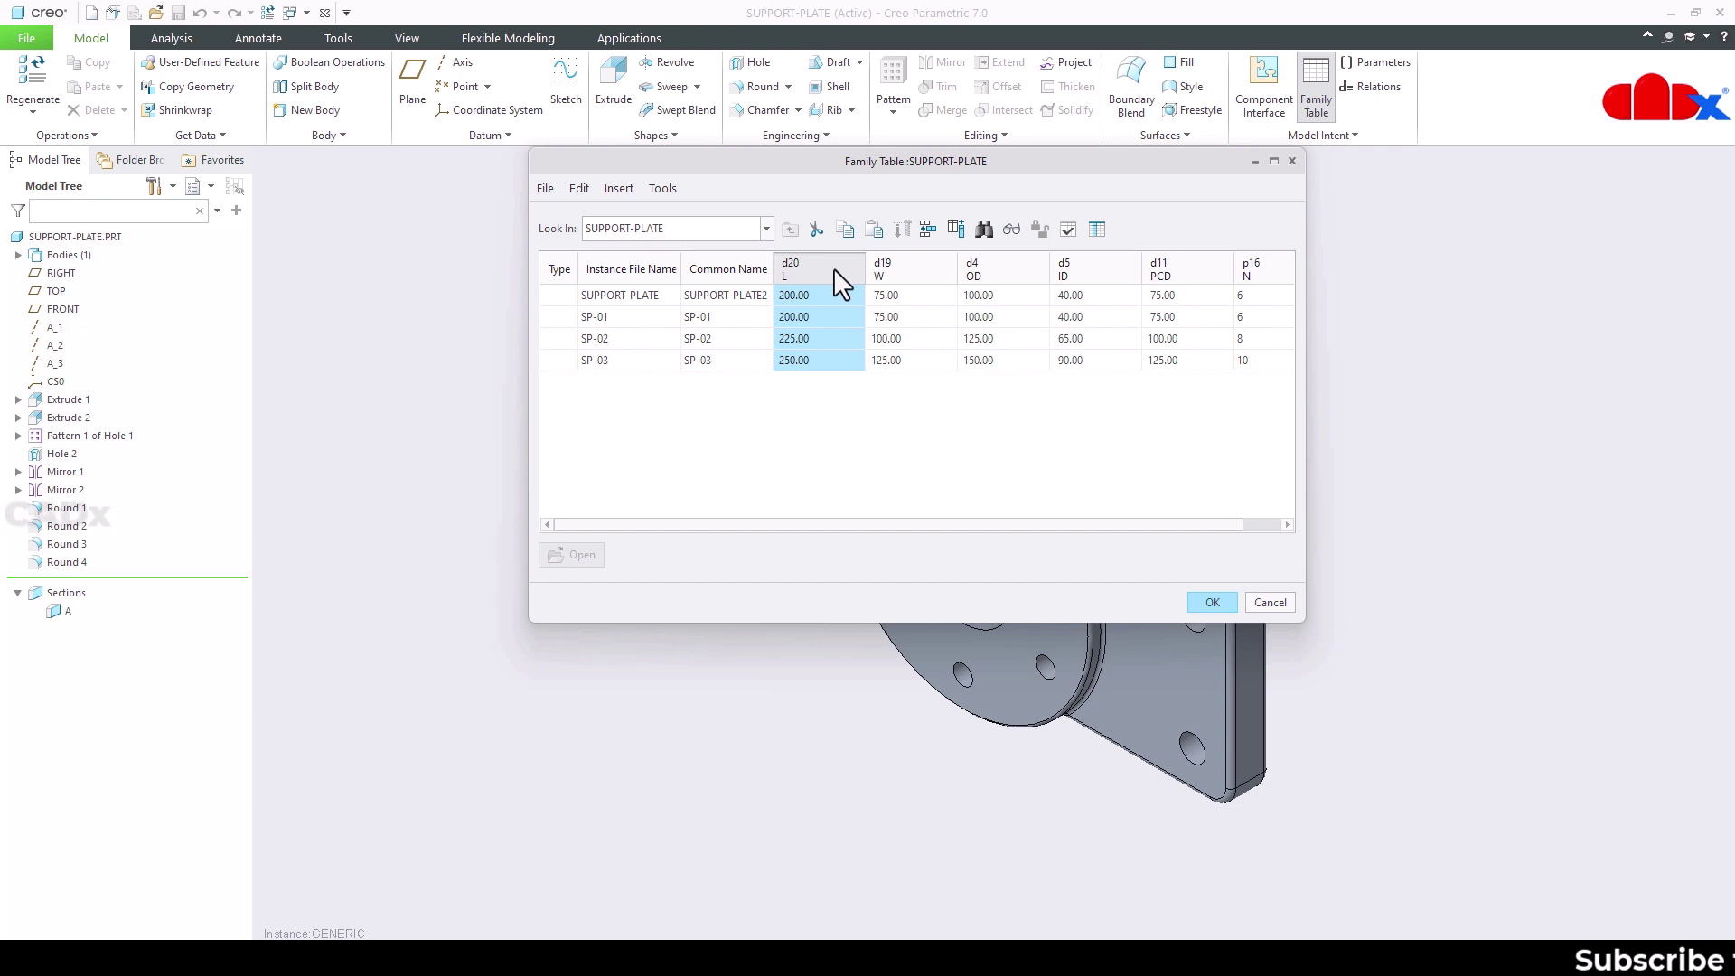
click(956, 229)
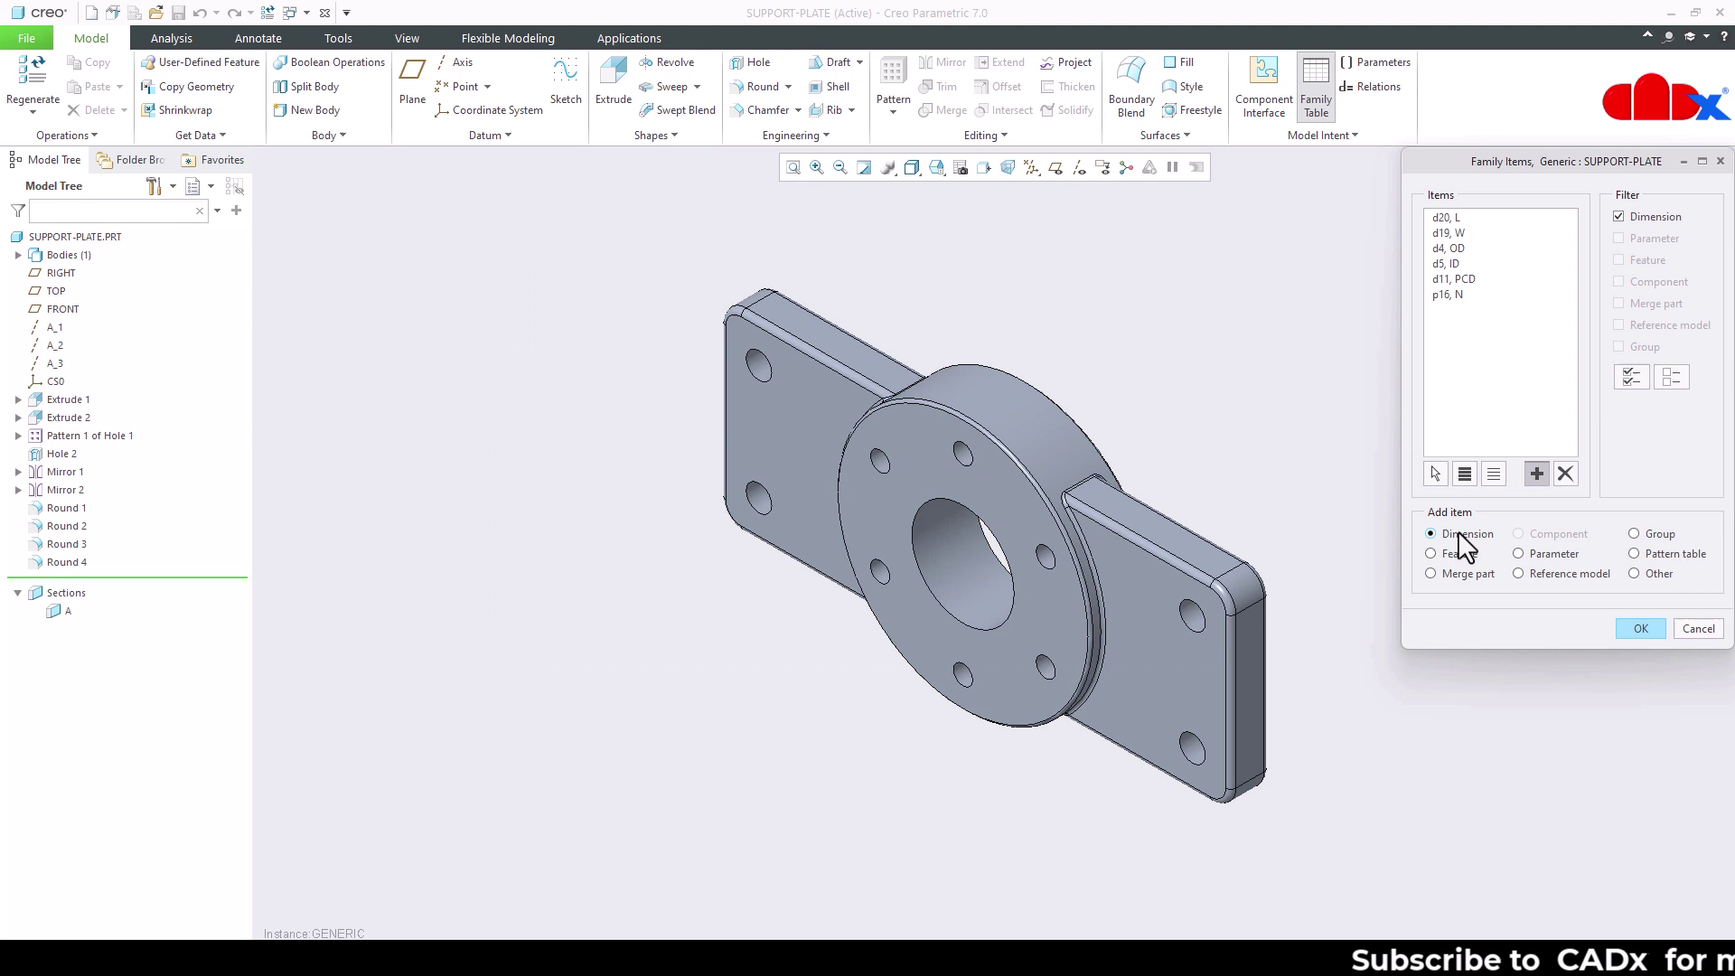
click(800, 472)
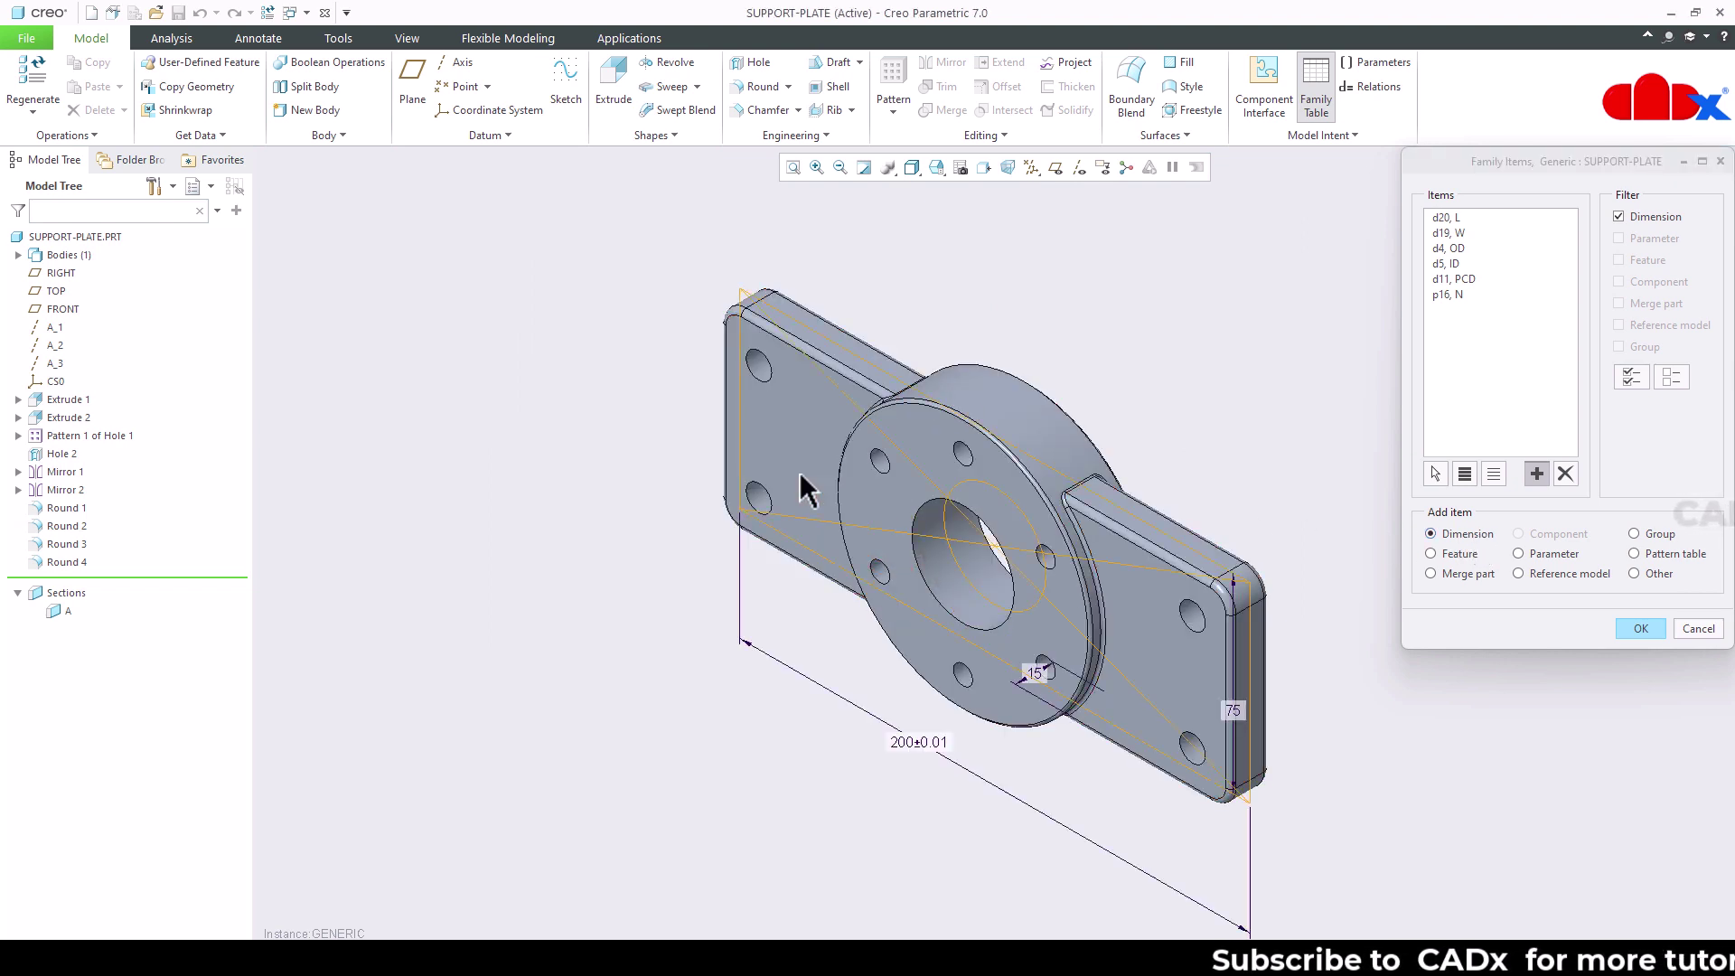
click(937, 743)
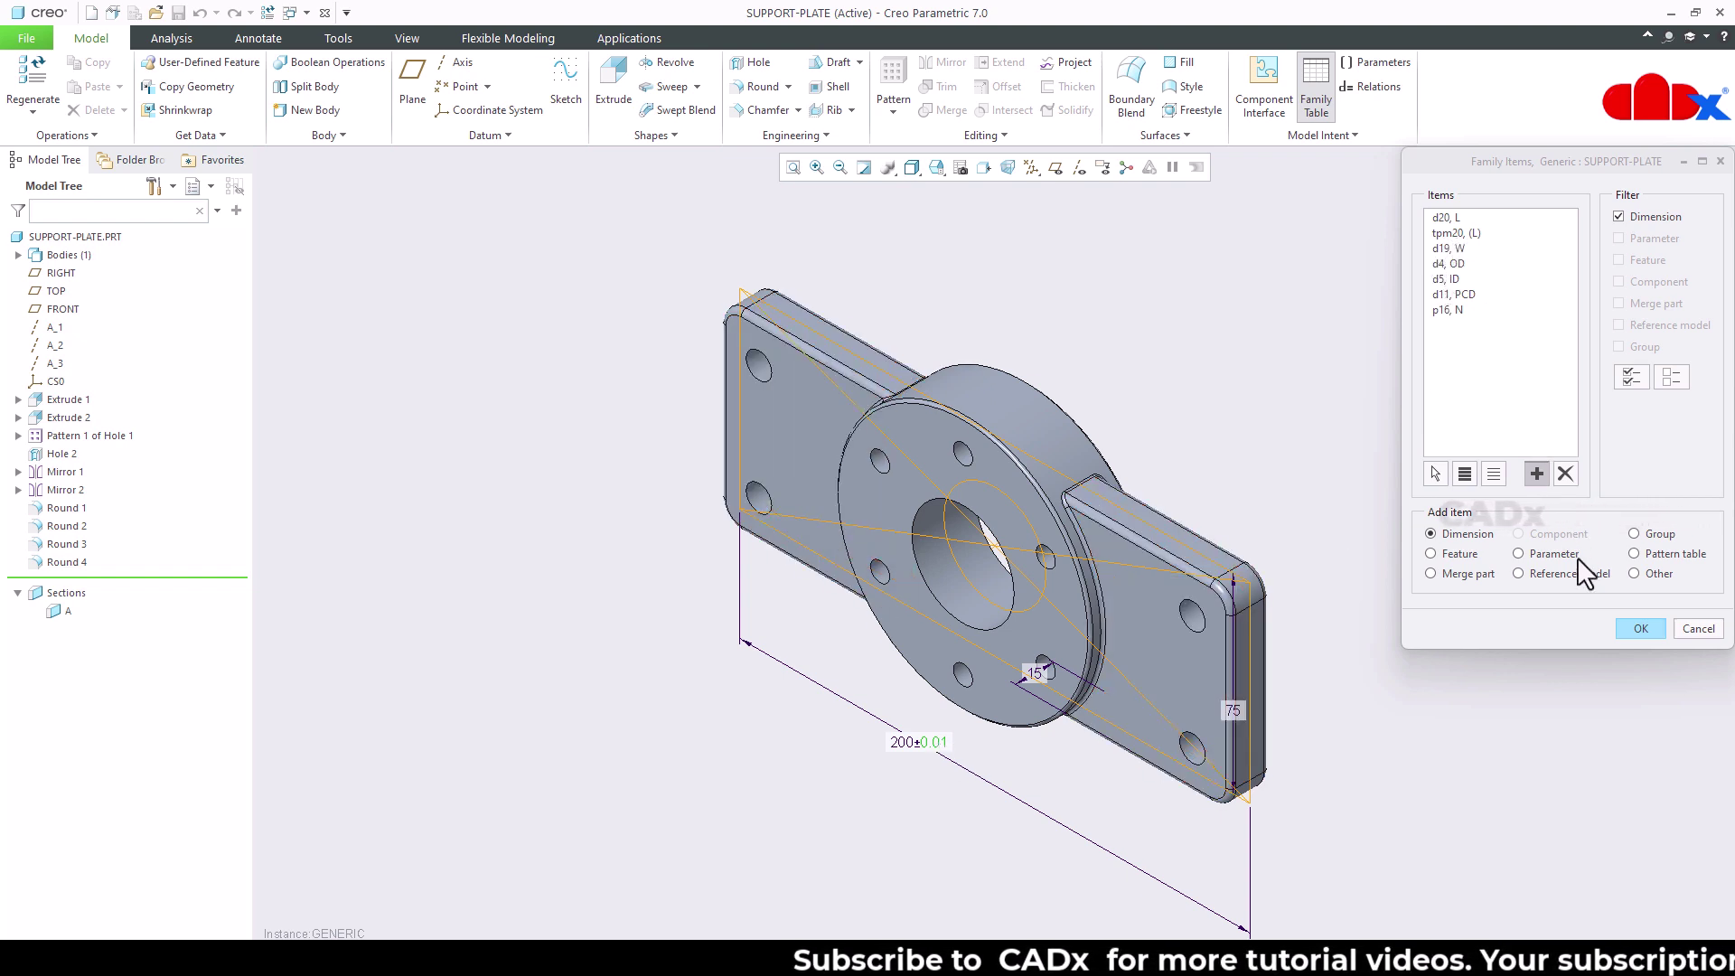
click(1636, 626)
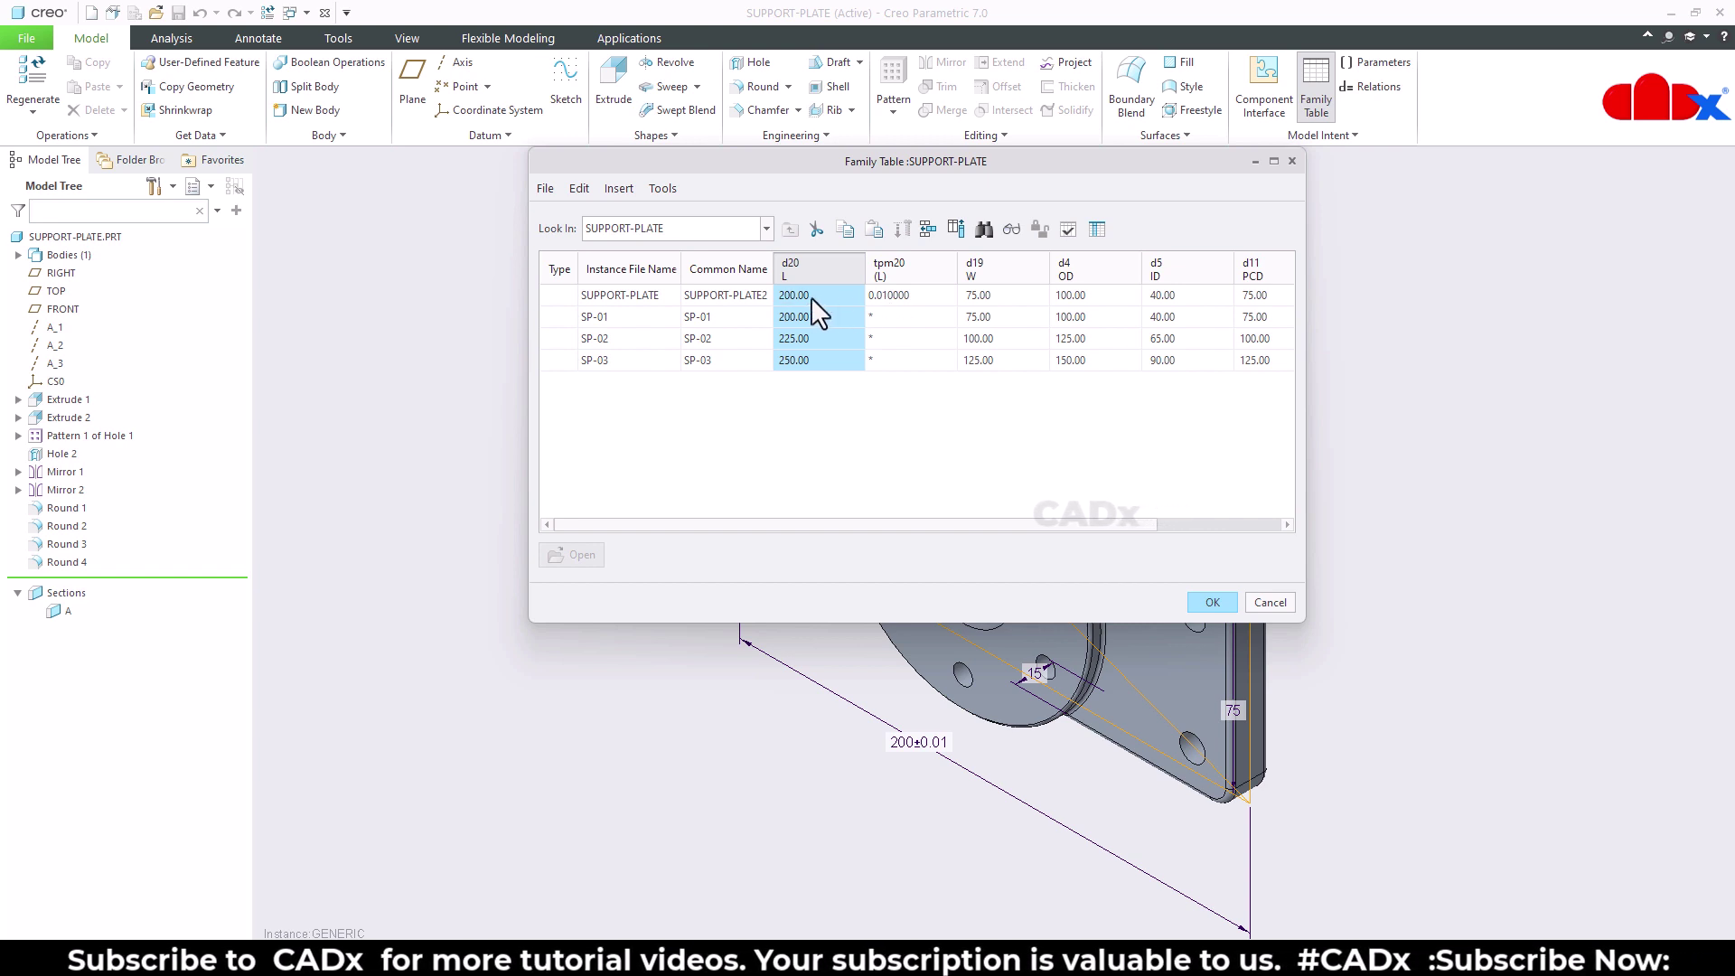
Enter tpm20 tolerances 0.01, 0.02 and 0.03 for SP-01, SP-02 and SP-03
click(926, 319)
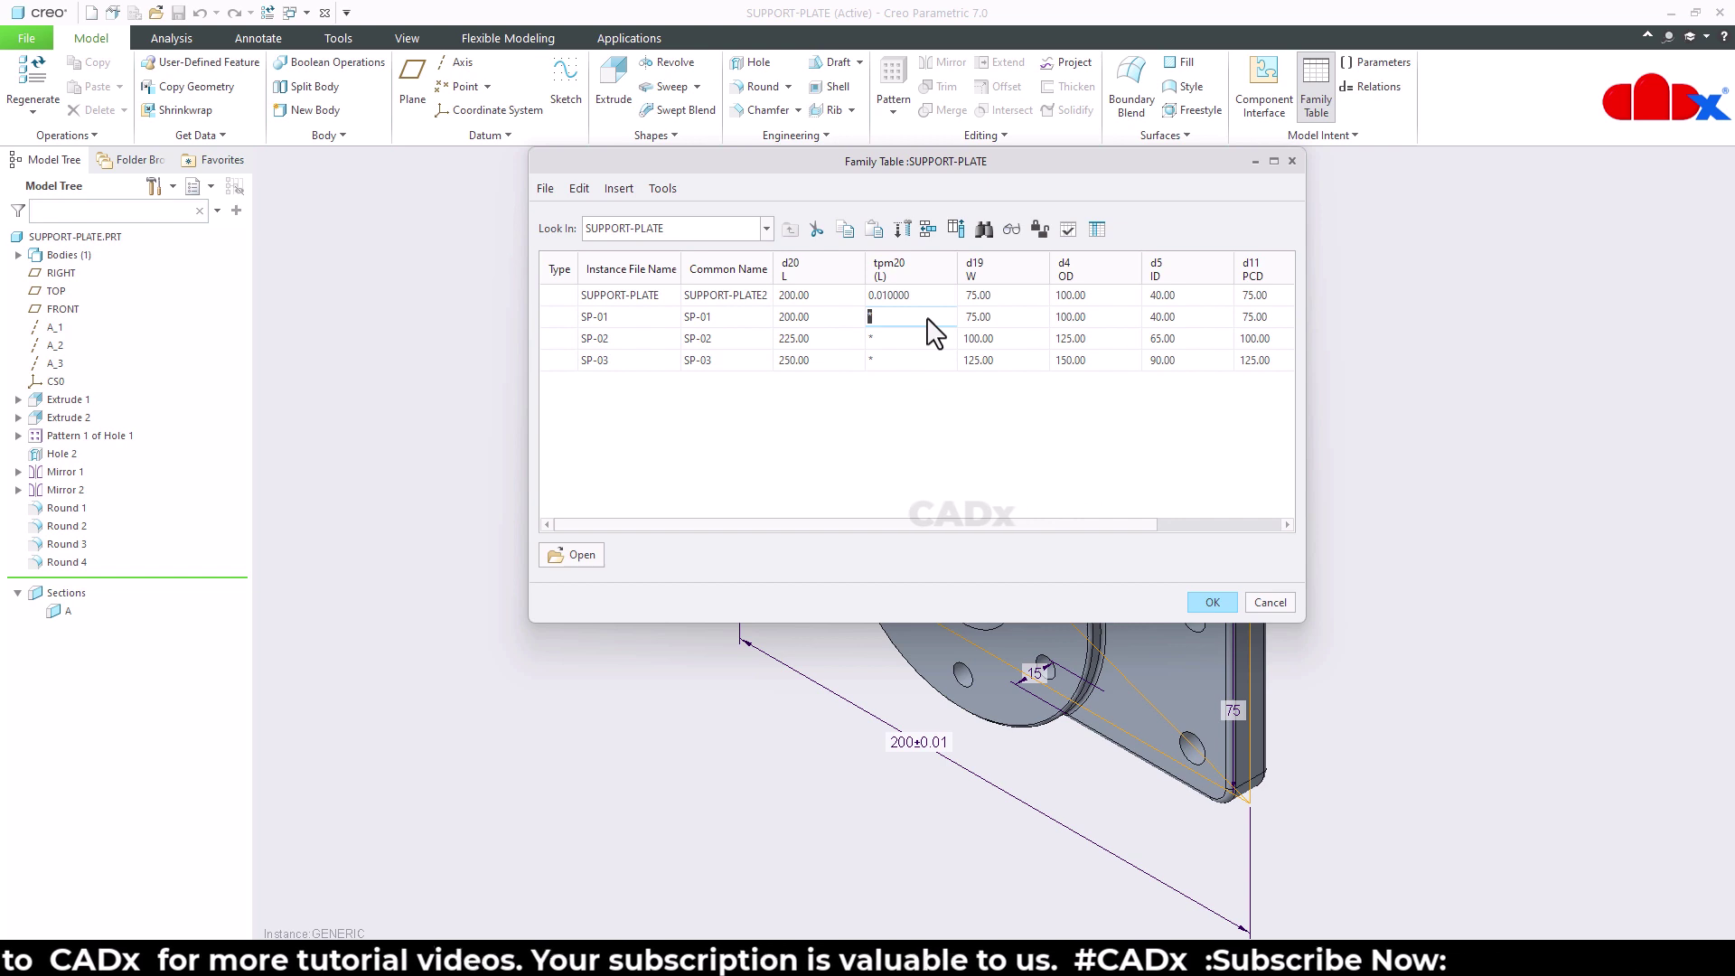
text(0.01)
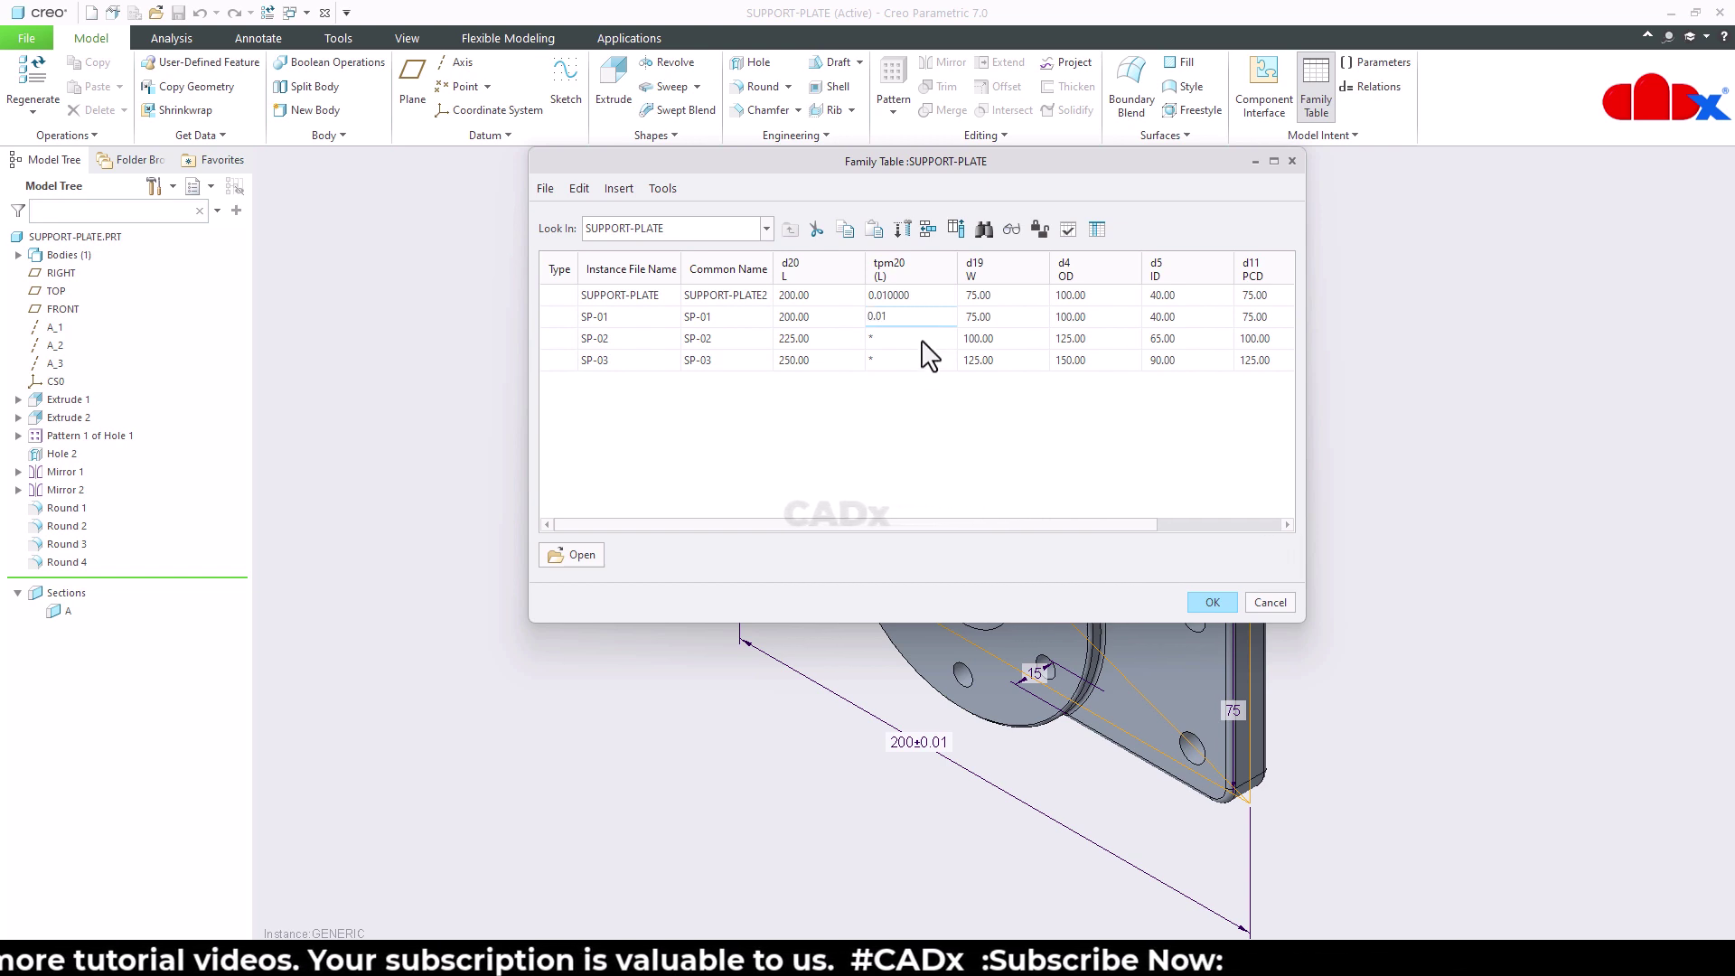
click(922, 340)
text(0.02)
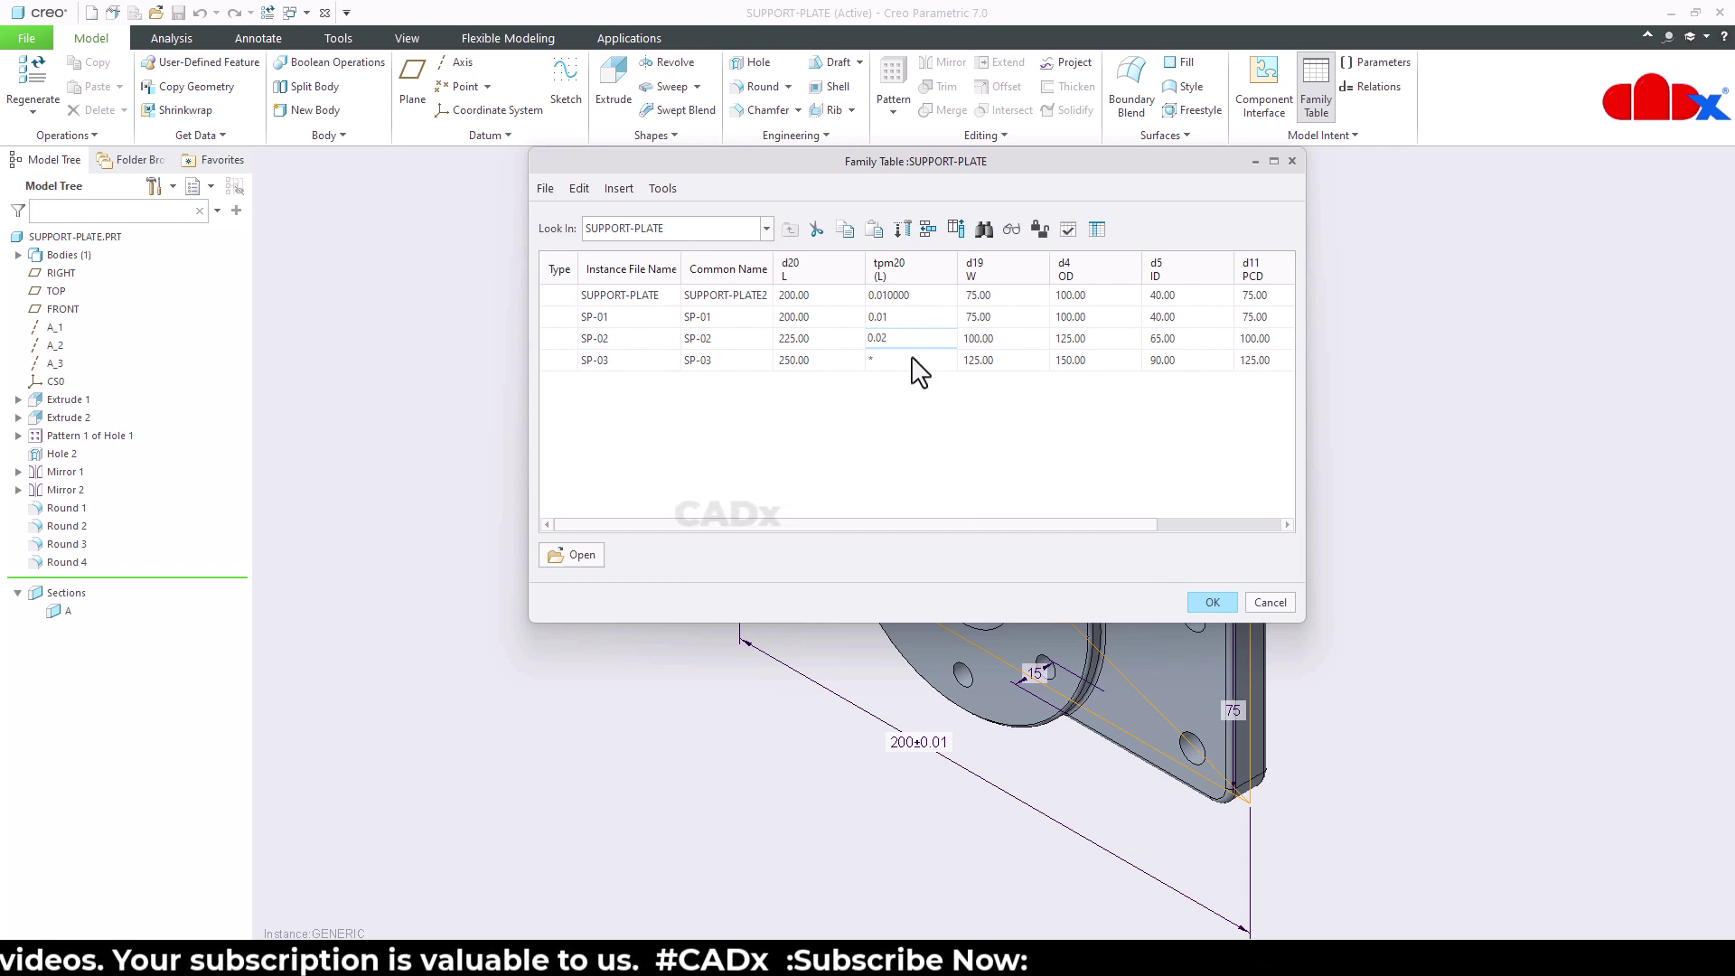
click(912, 359)
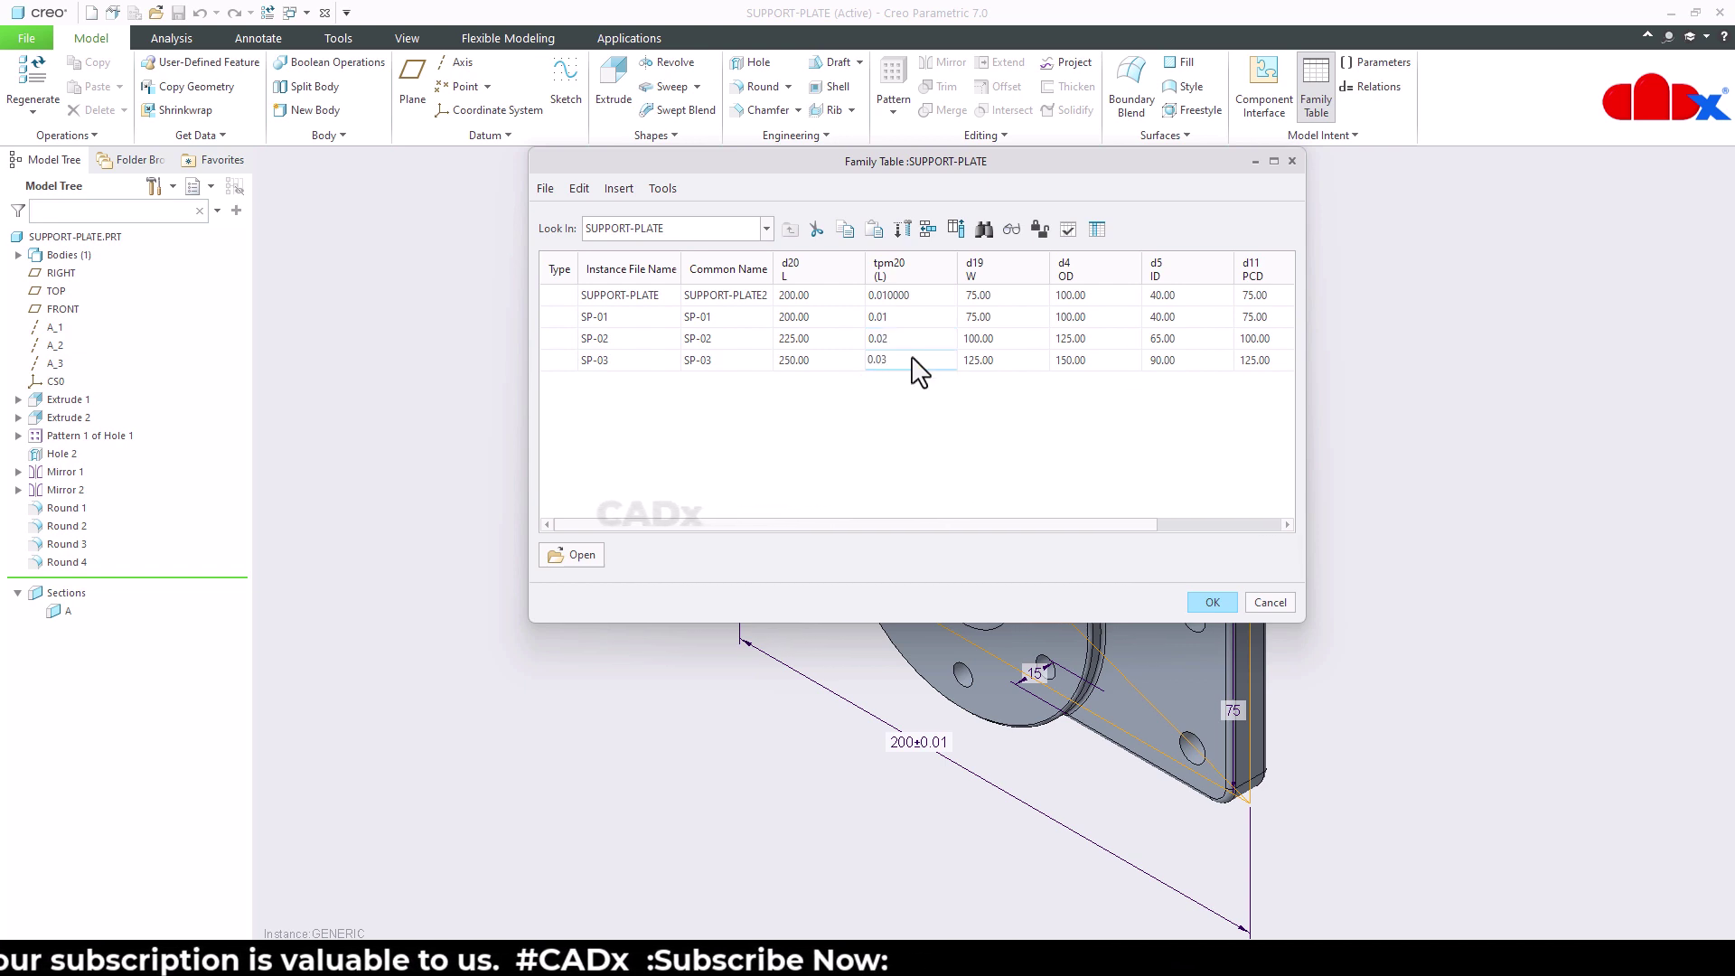
Verify all family instances and close the verification results
click(1068, 229)
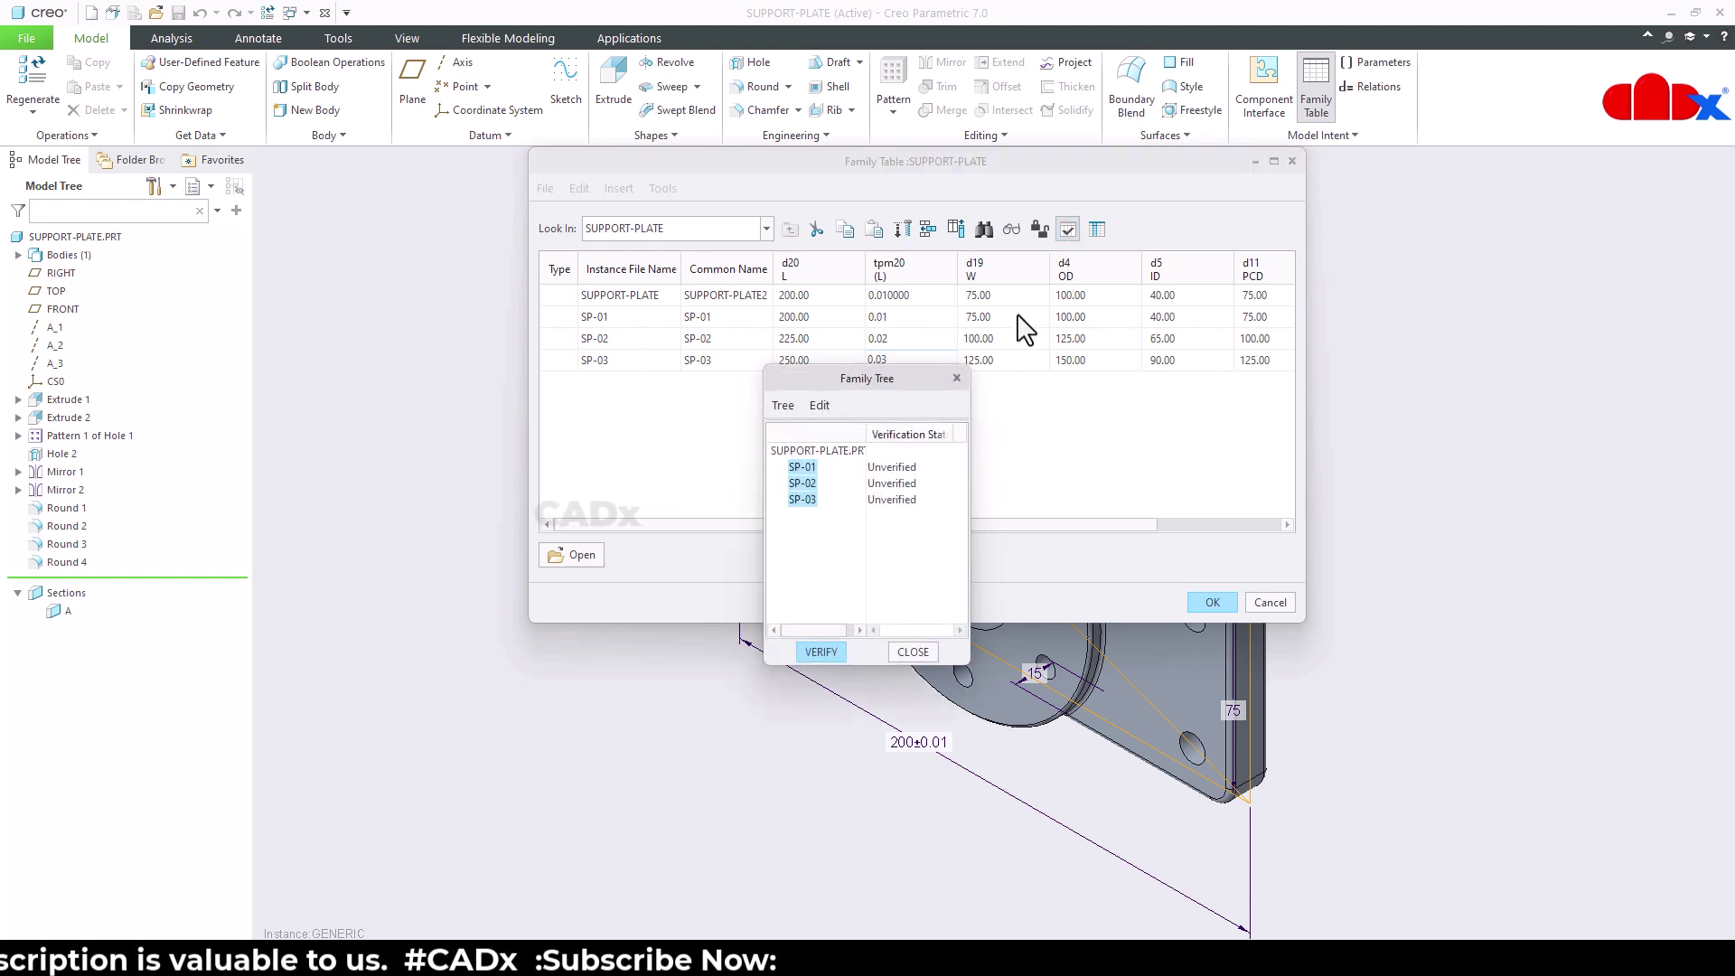
click(814, 658)
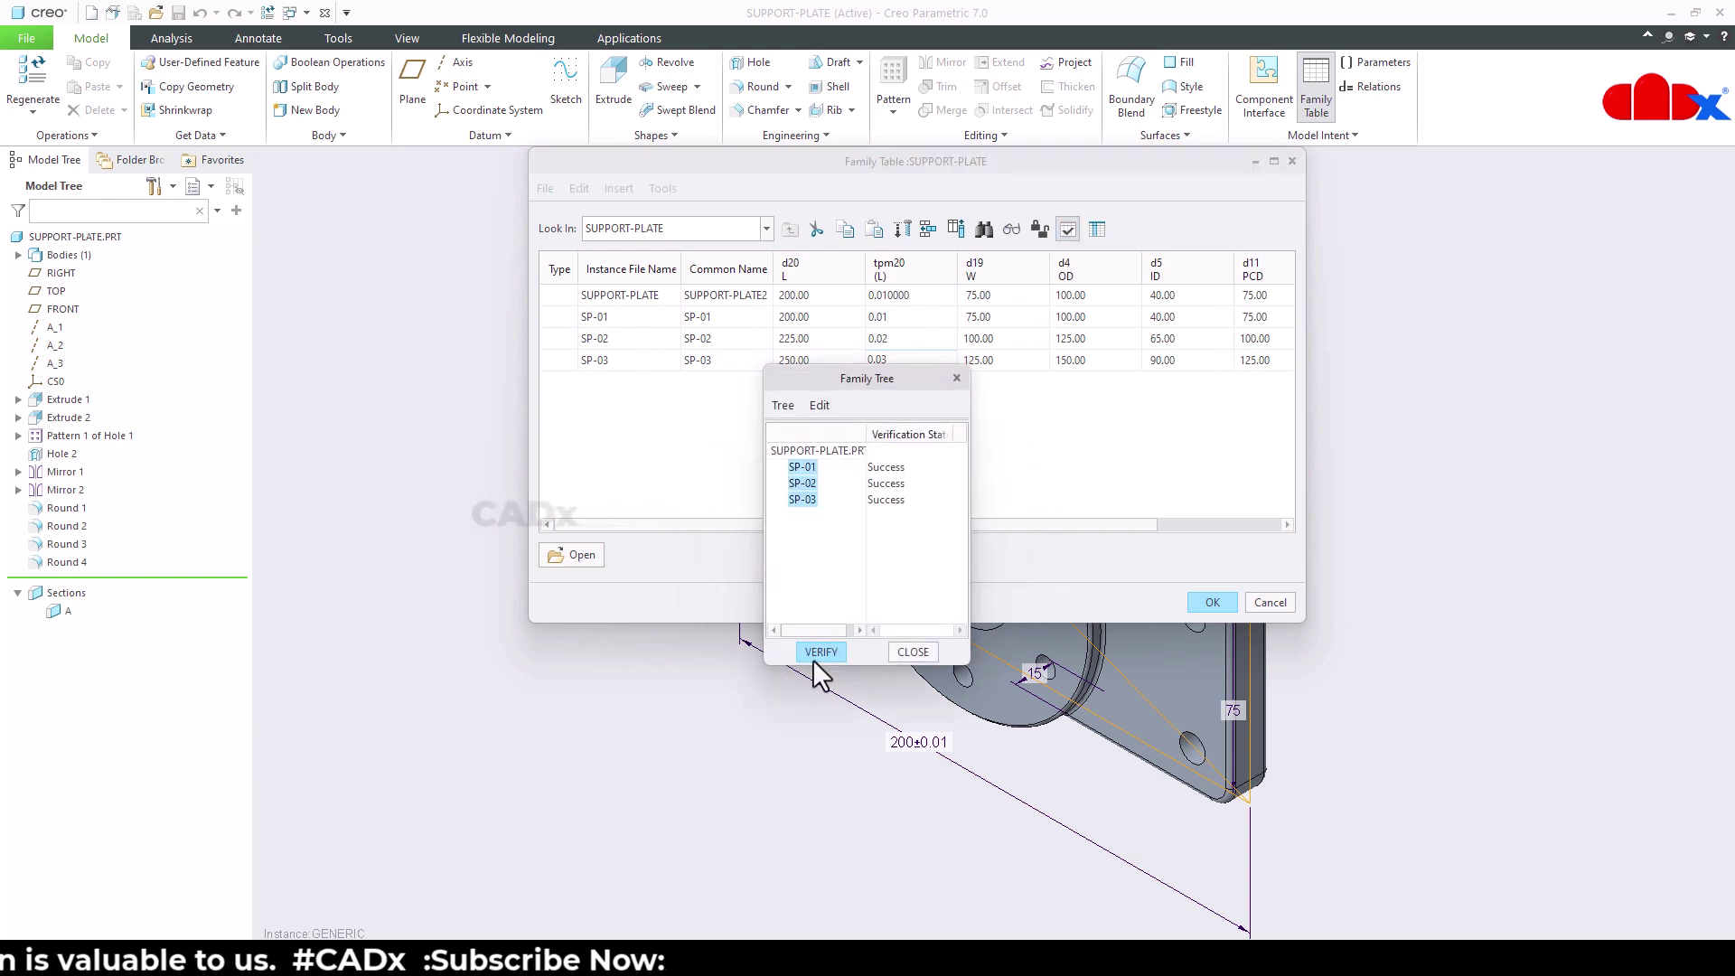
click(913, 651)
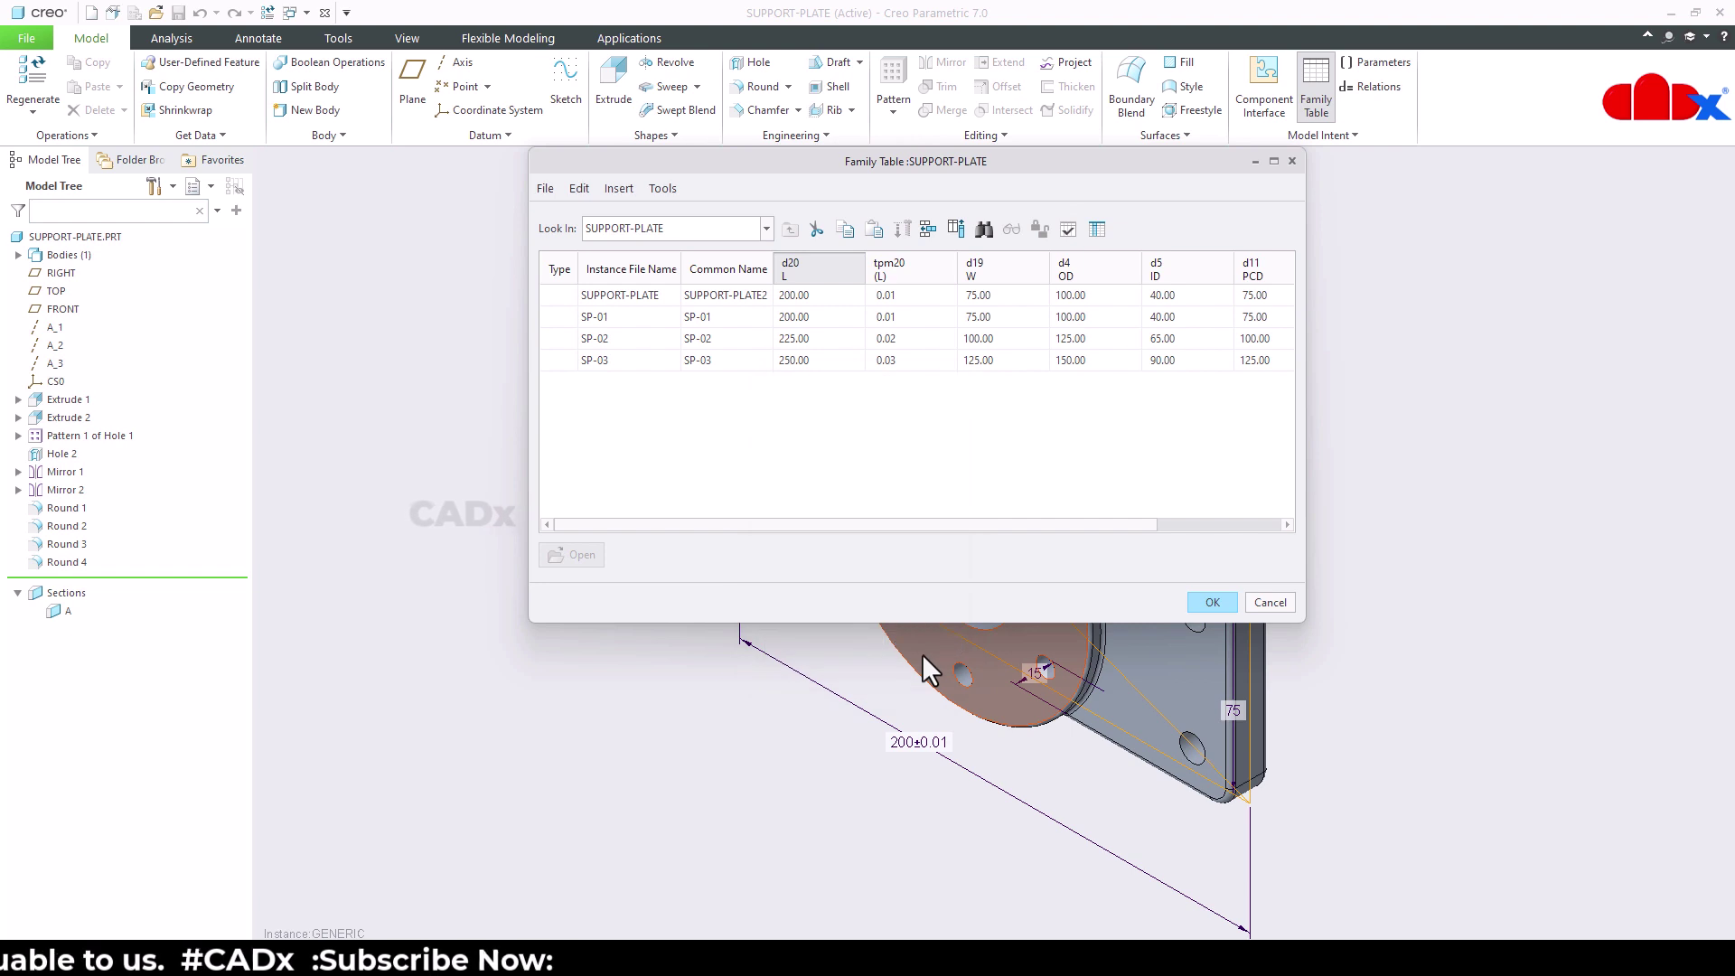
Open instance SP-03, check its length shows 250±0.03, then close its window
click(620, 363)
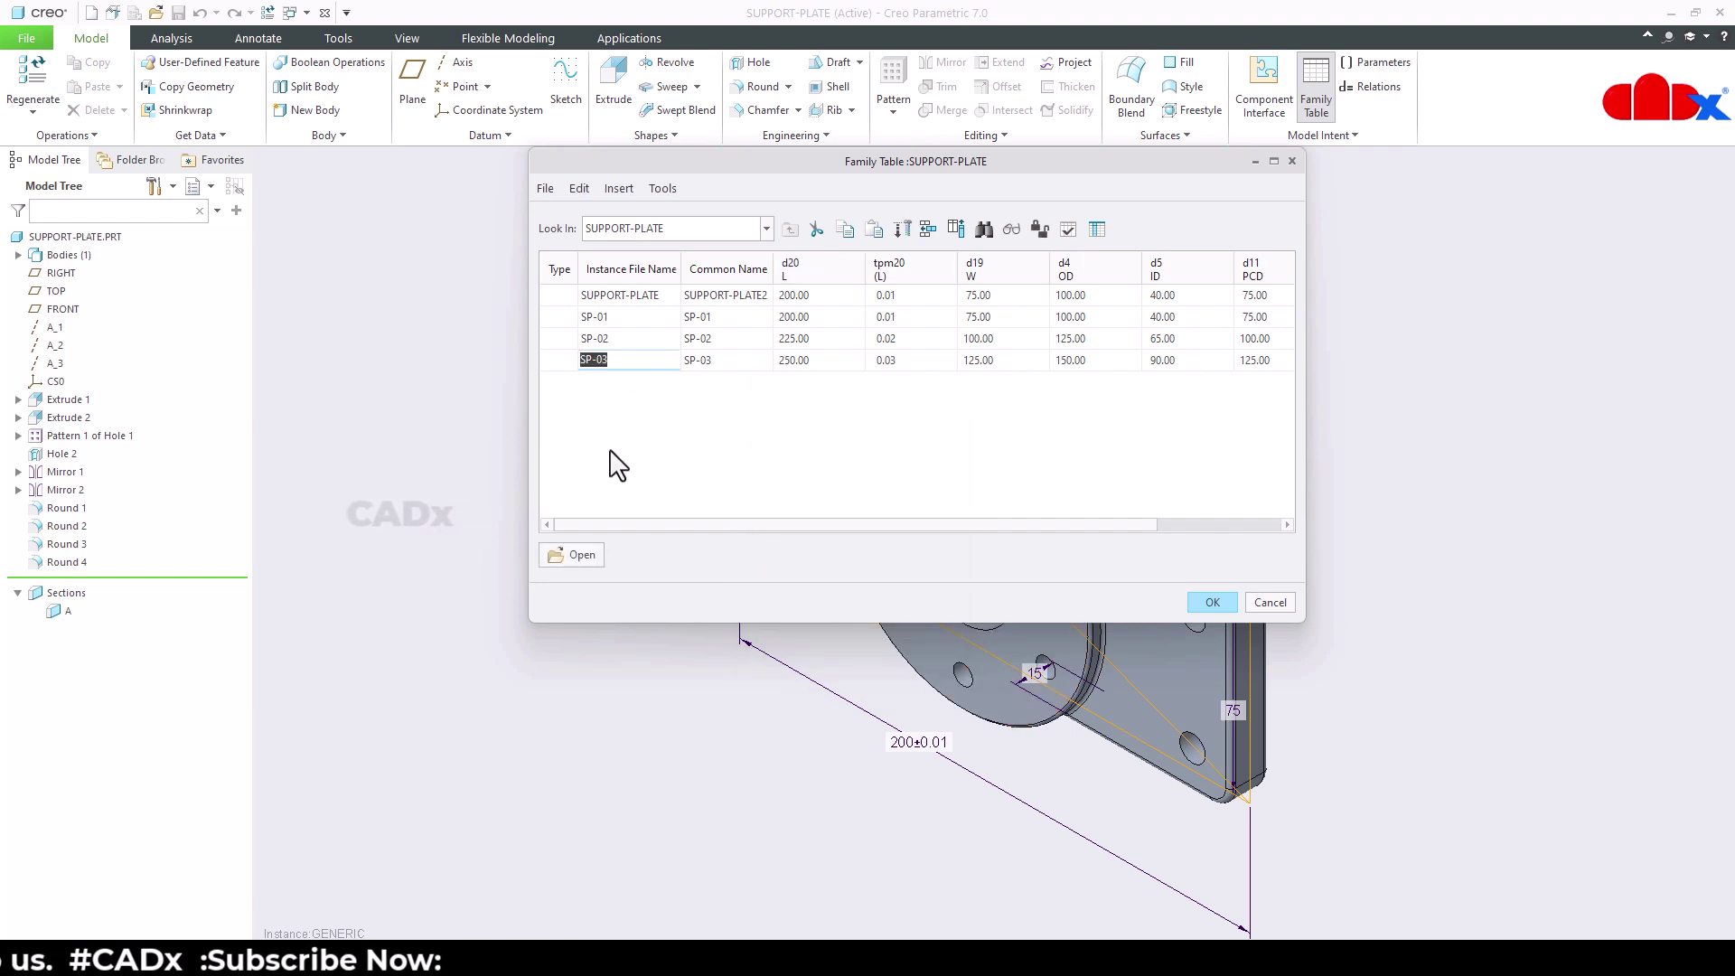
click(583, 555)
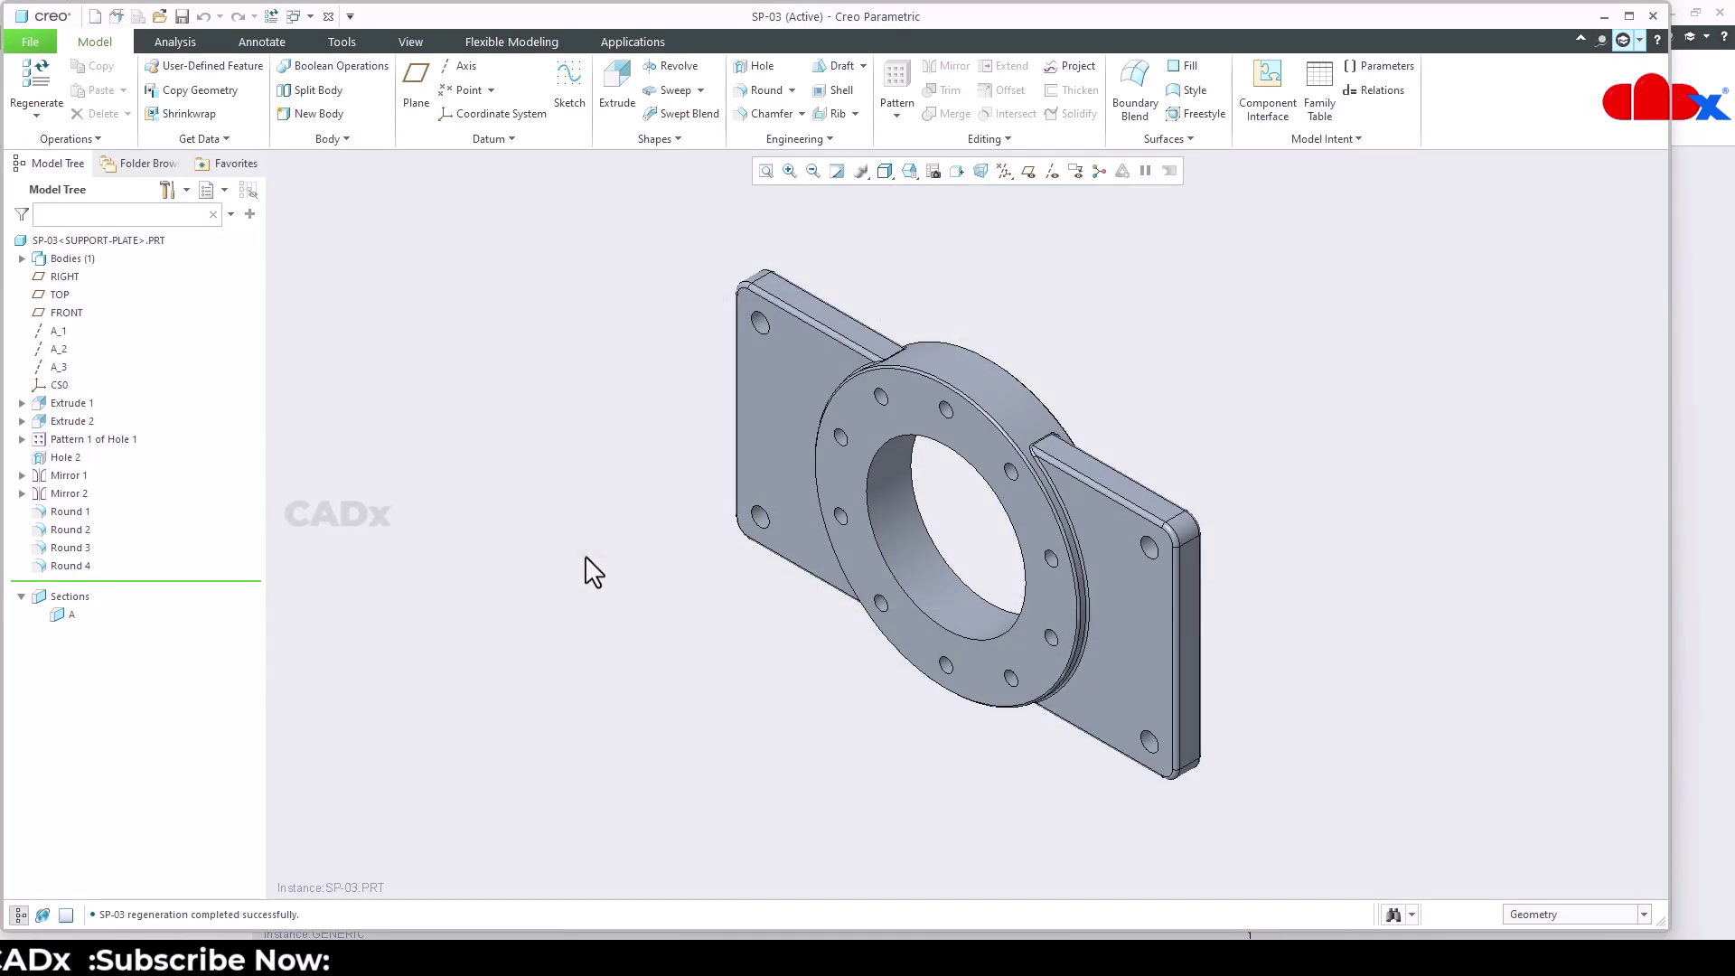
double_click(769, 438)
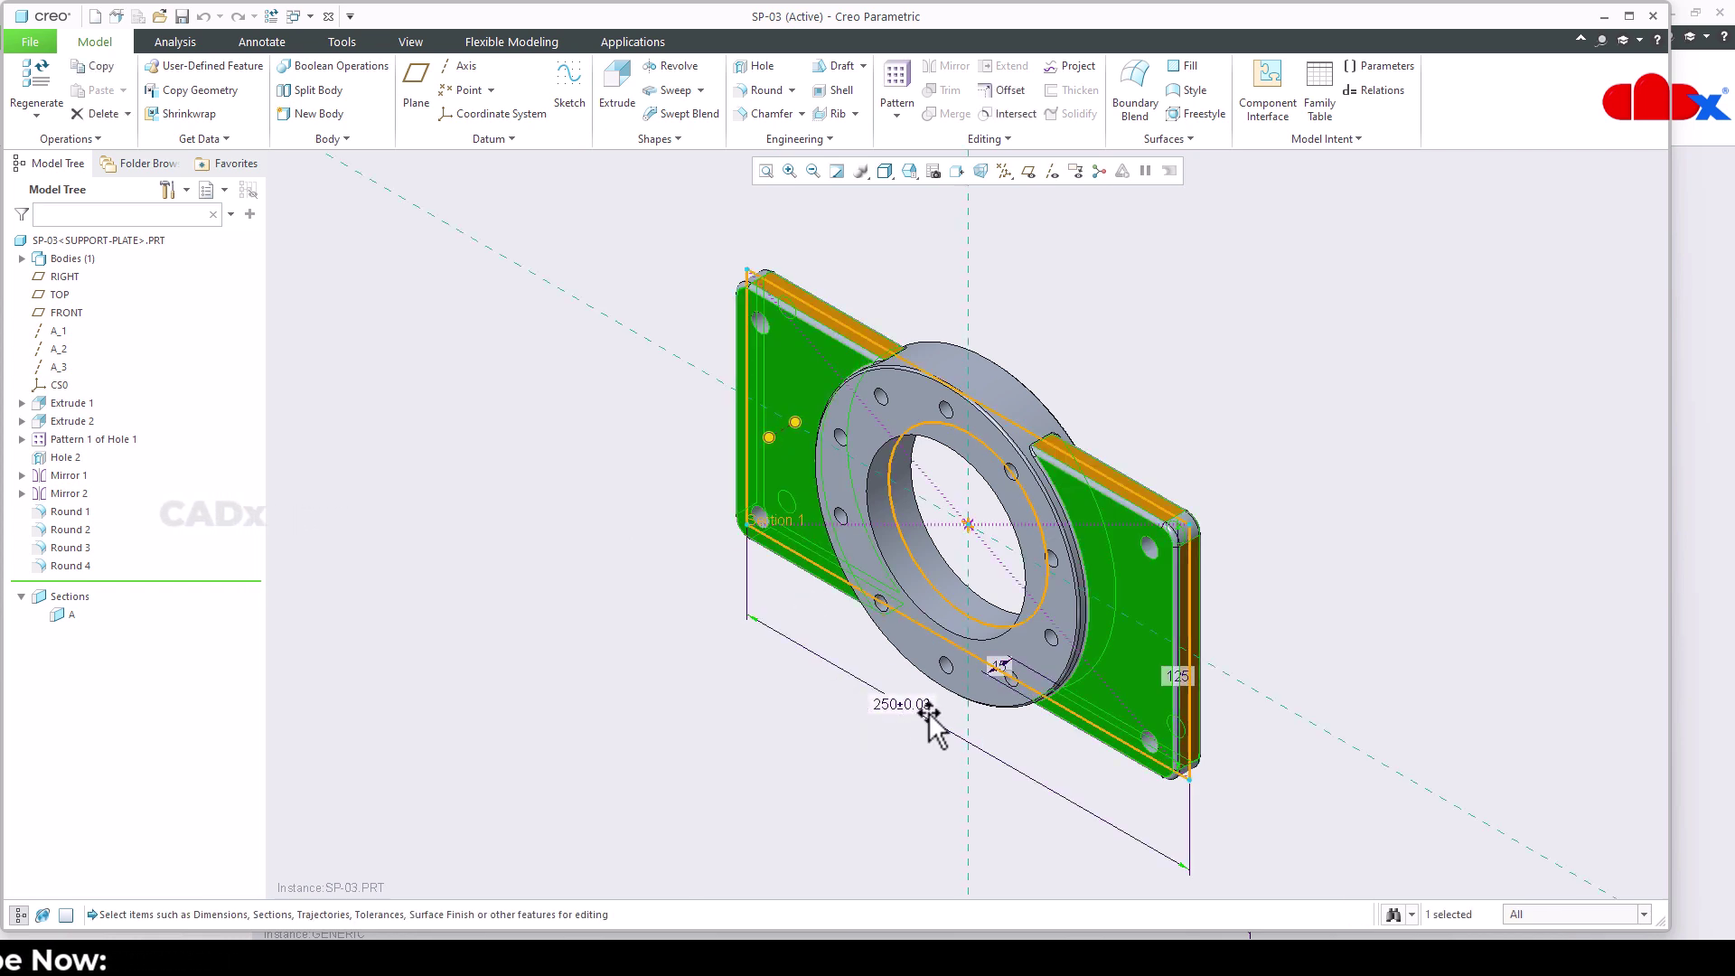
click(903, 750)
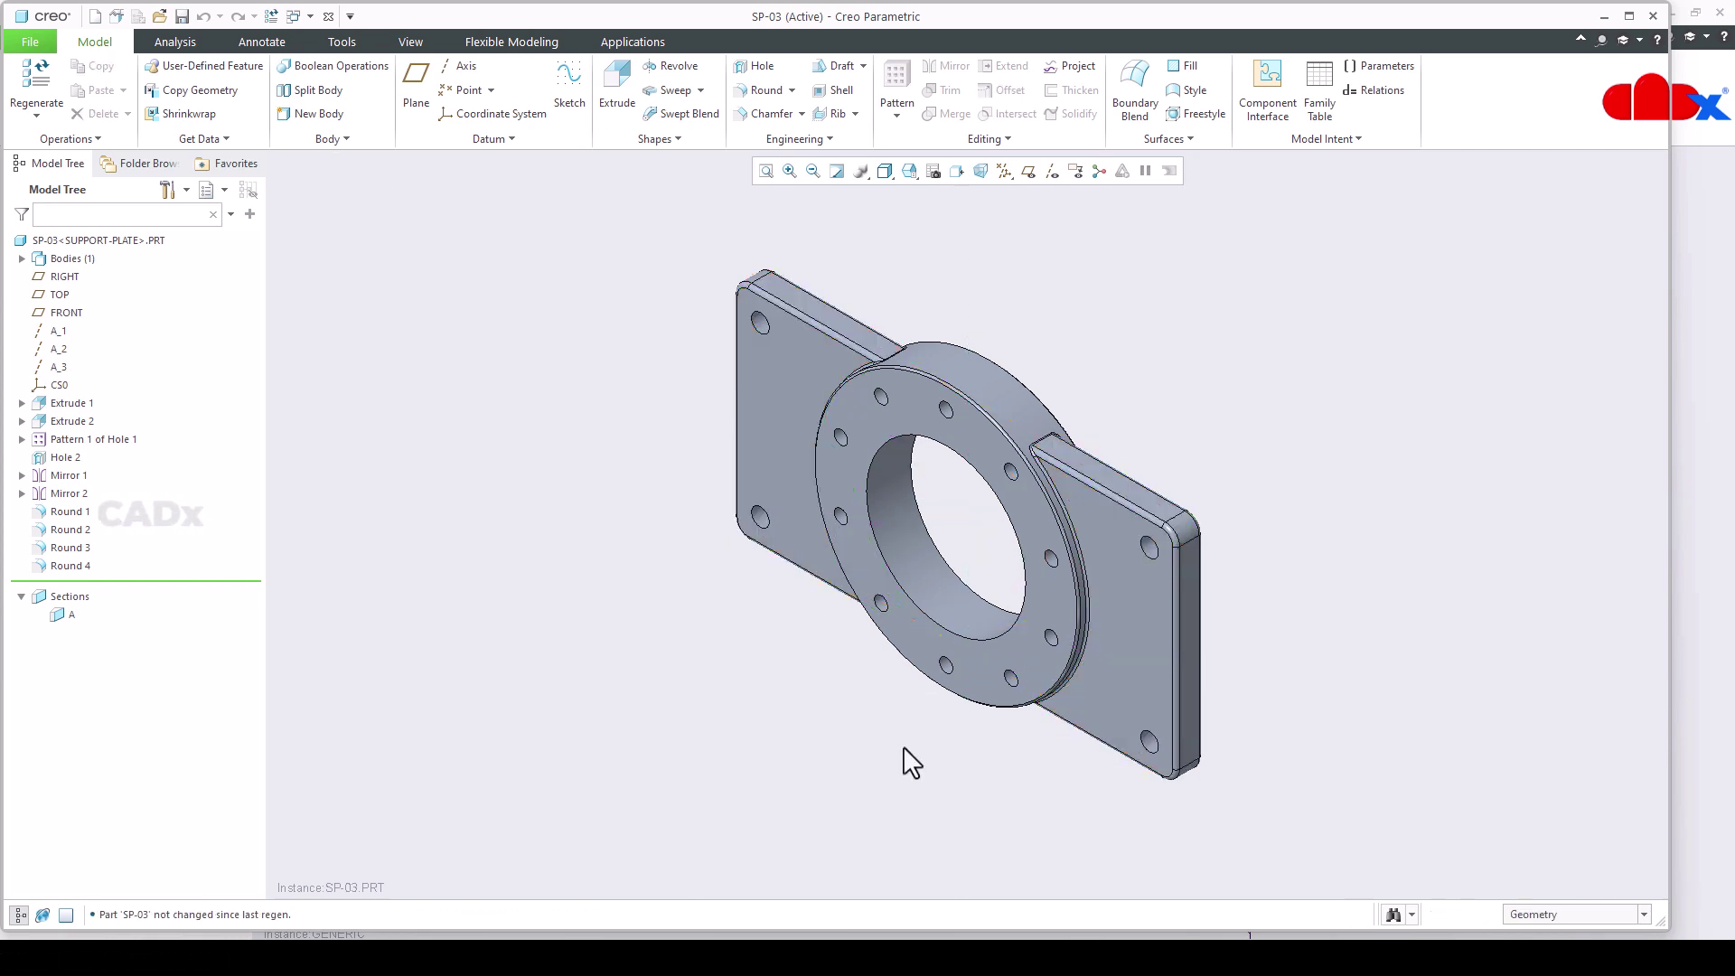
click(1652, 10)
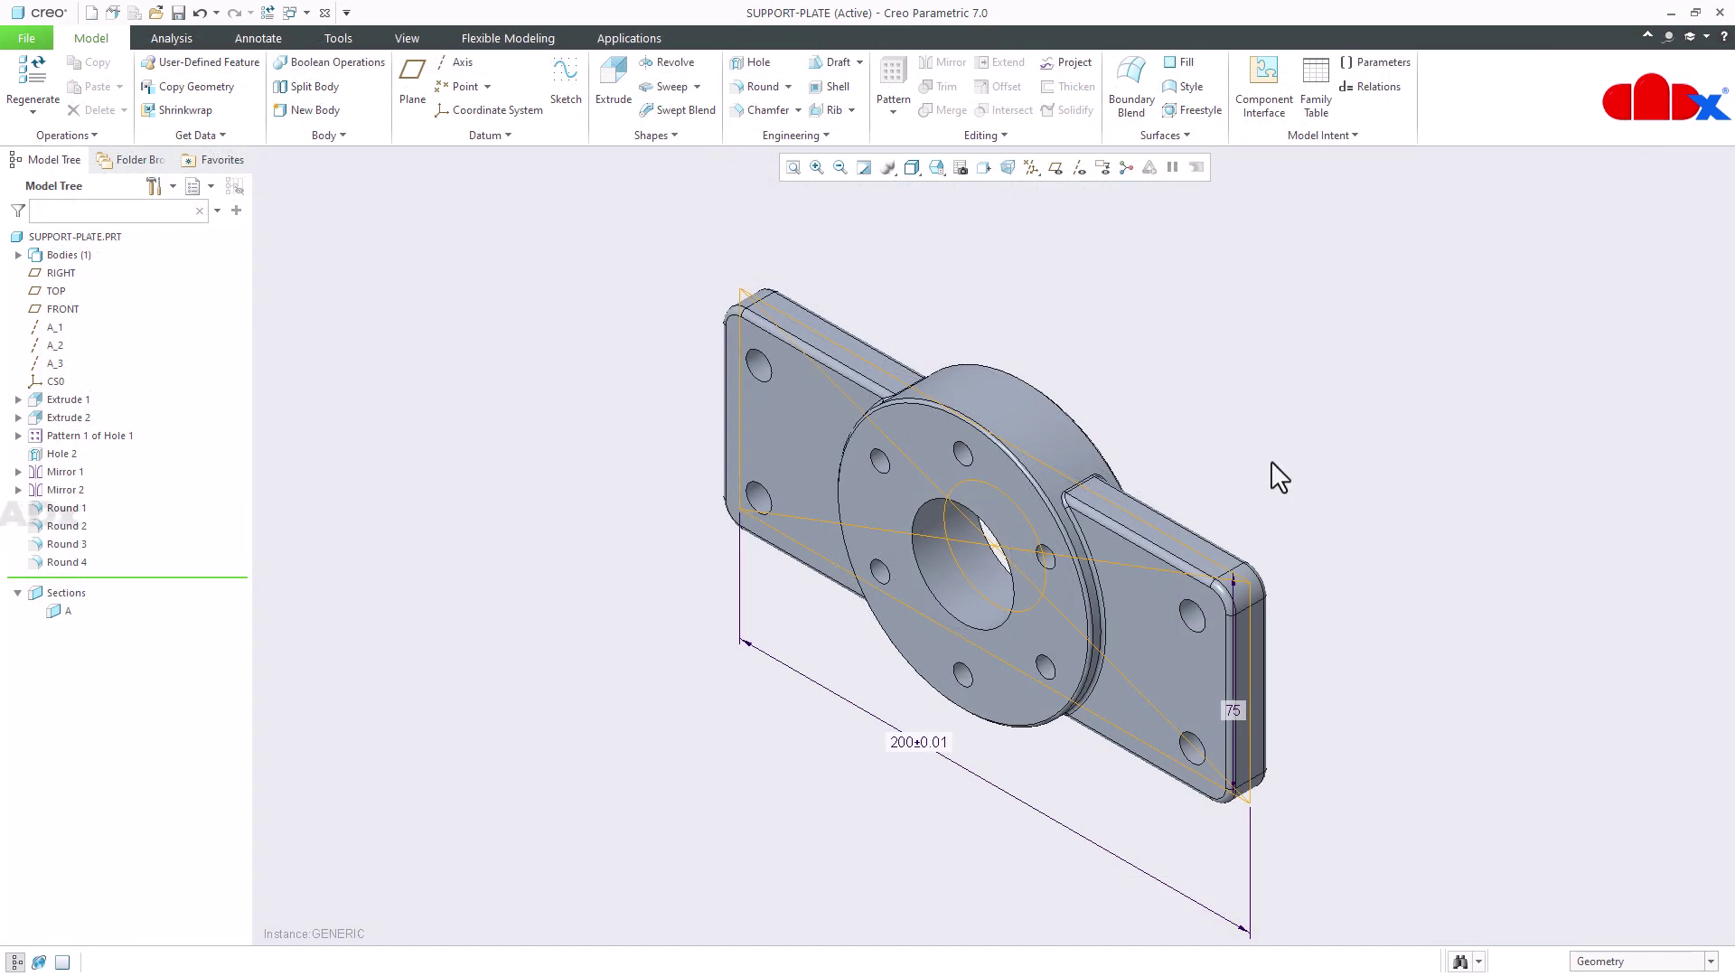
click(863, 167)
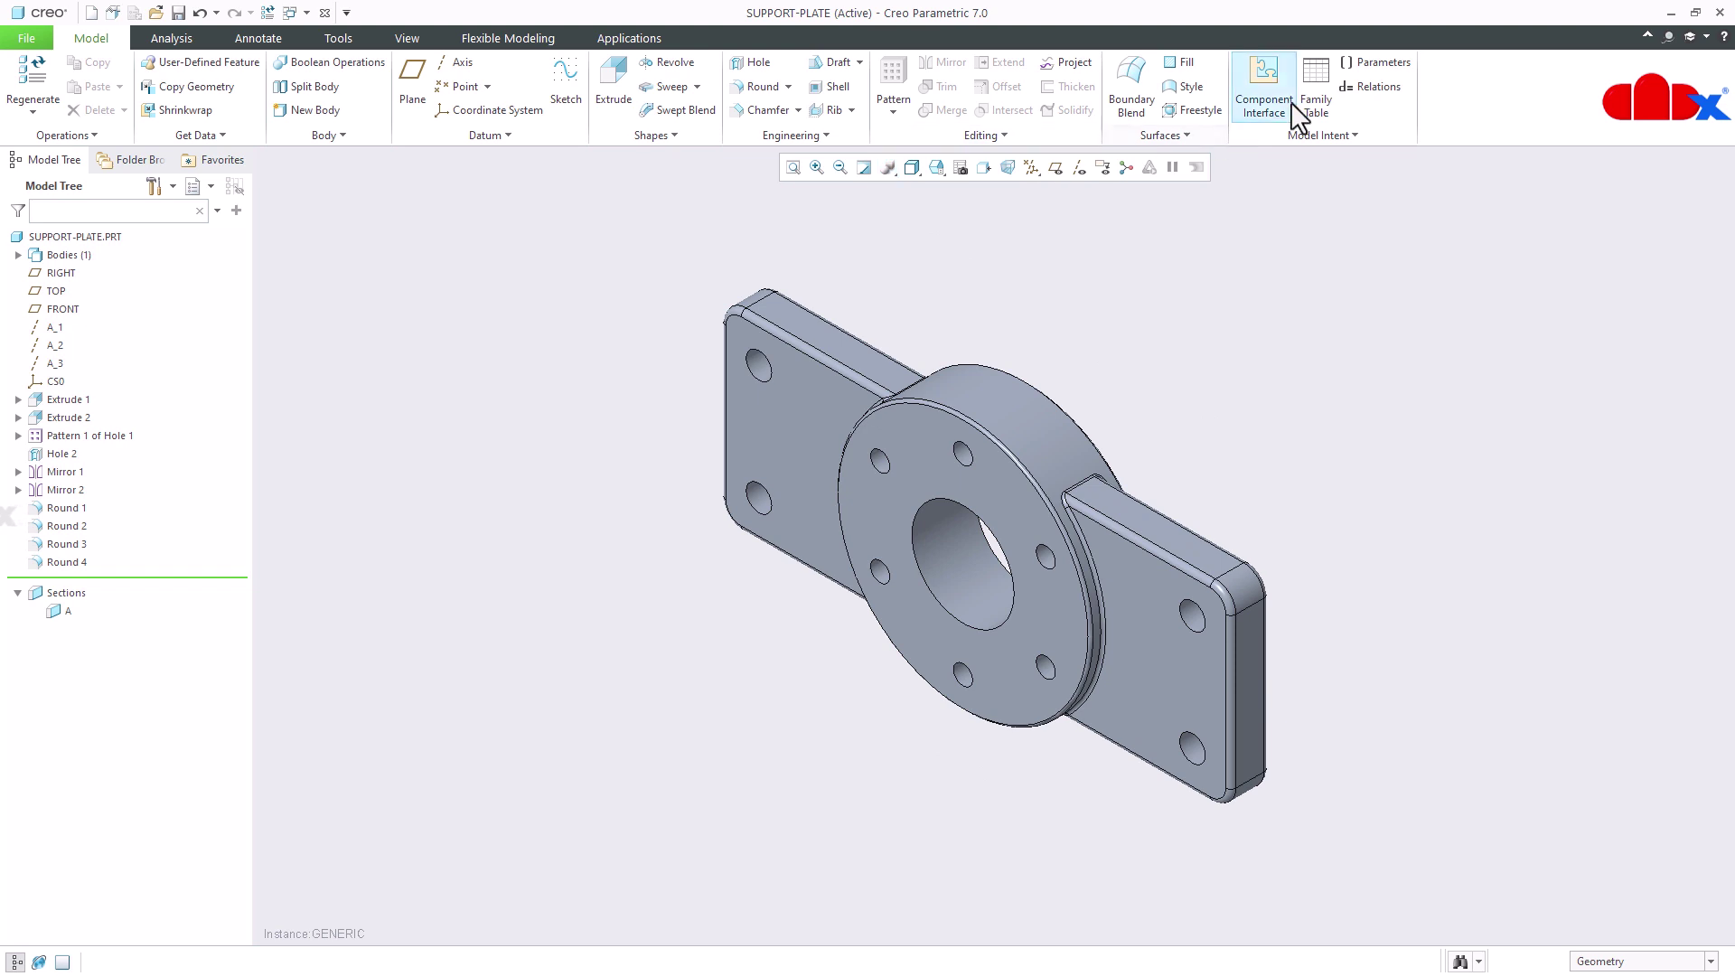
click(1317, 90)
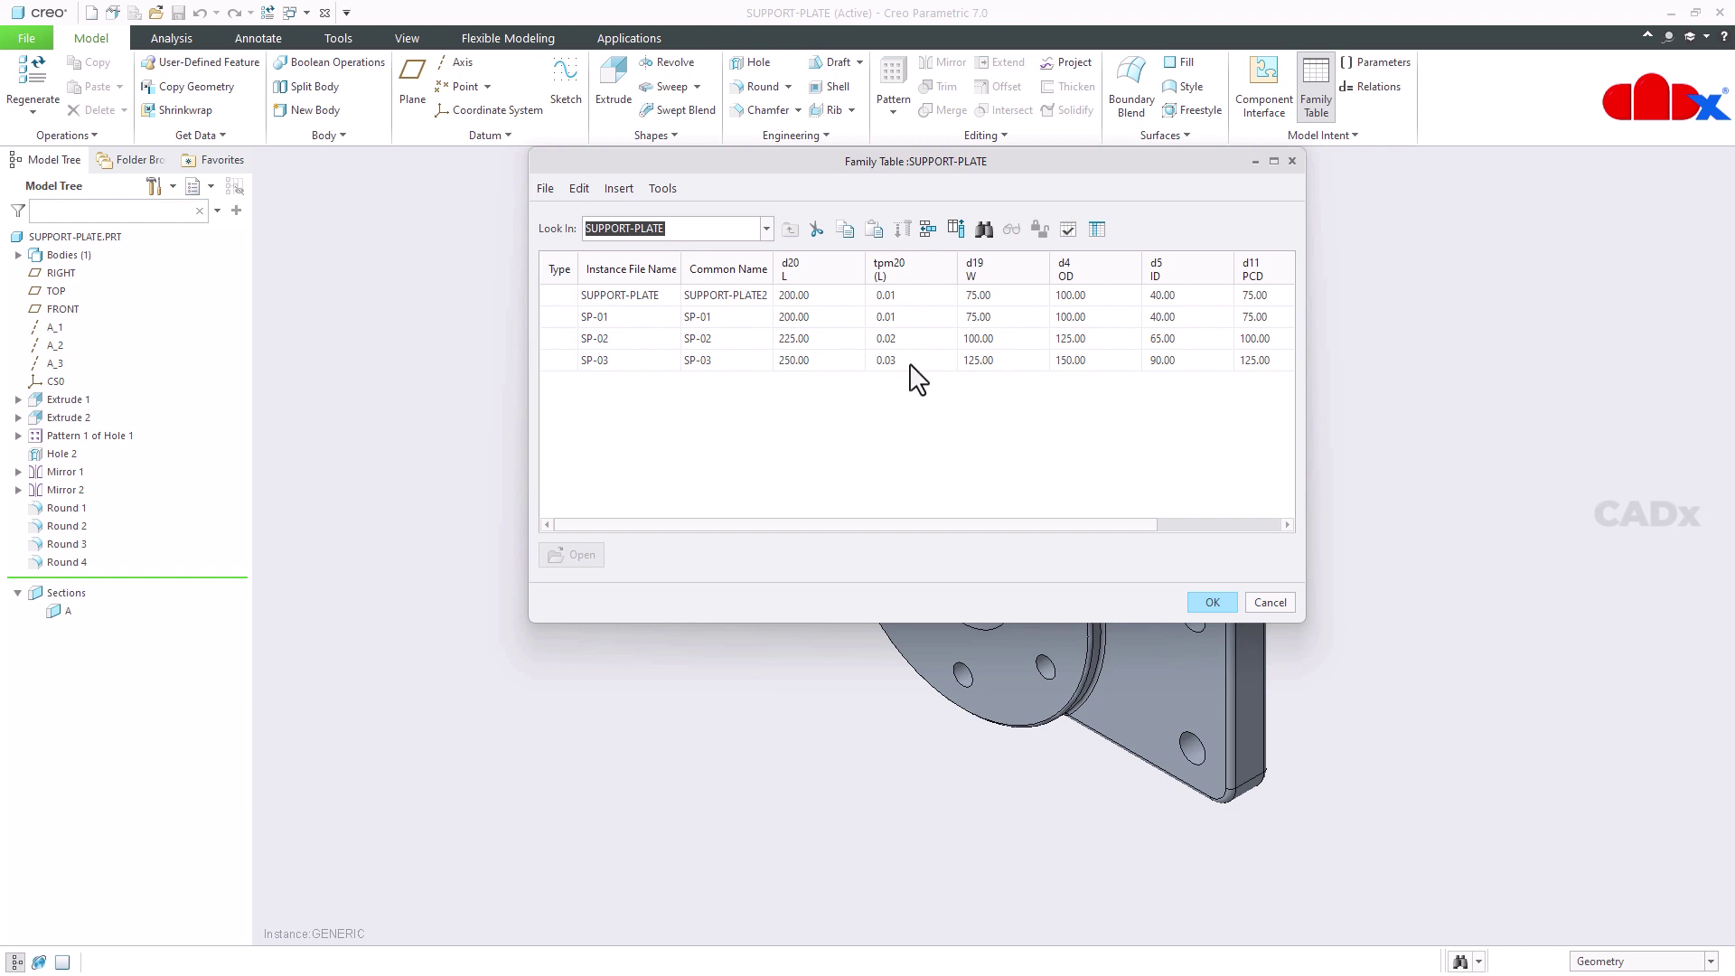
click(1220, 600)
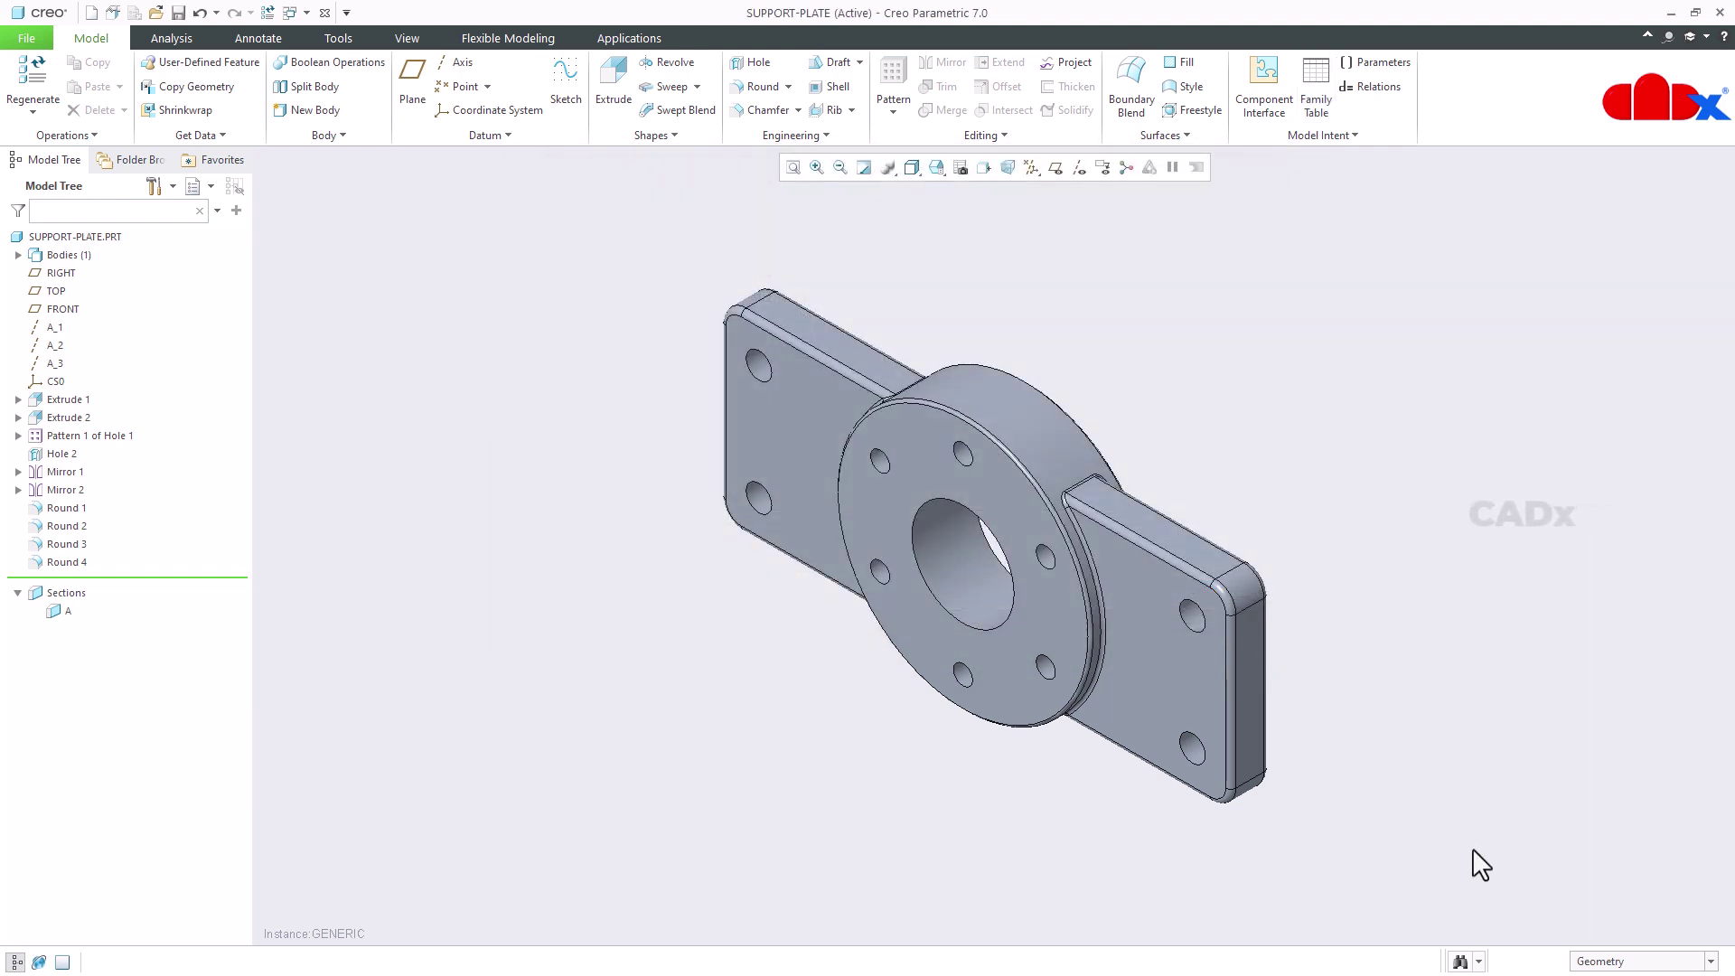